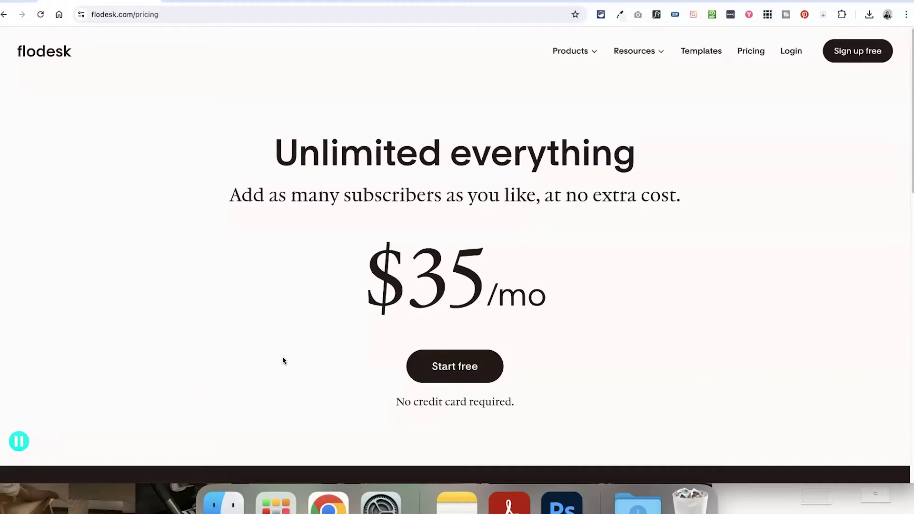
pyautogui.scroll(-10, 291, 361)
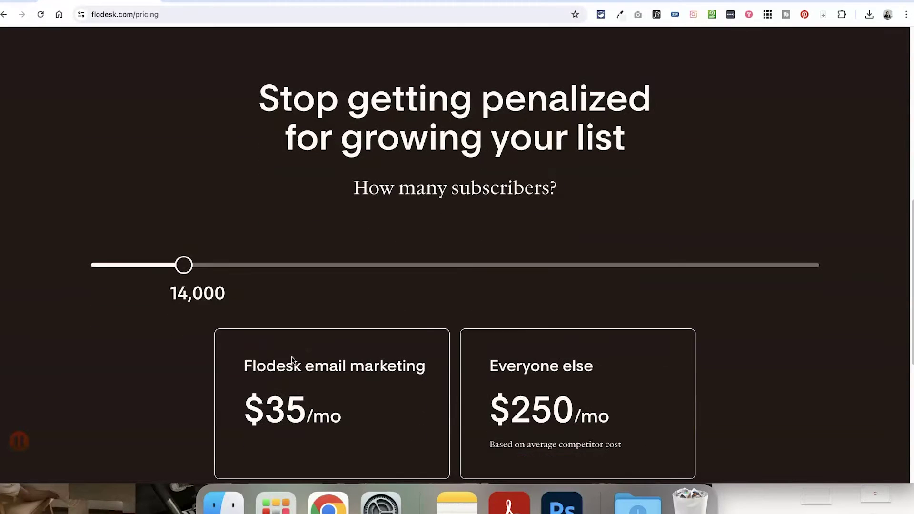
pyautogui.moveTo(179, 264); pyautogui.dragTo(210, 265)
pyautogui.scroll(5, 274, 299)
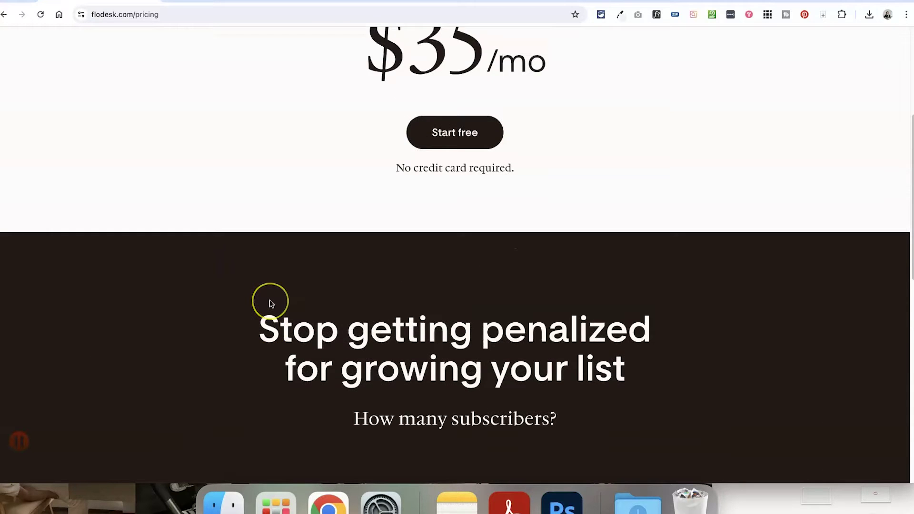
pyautogui.scroll(5, 269, 303)
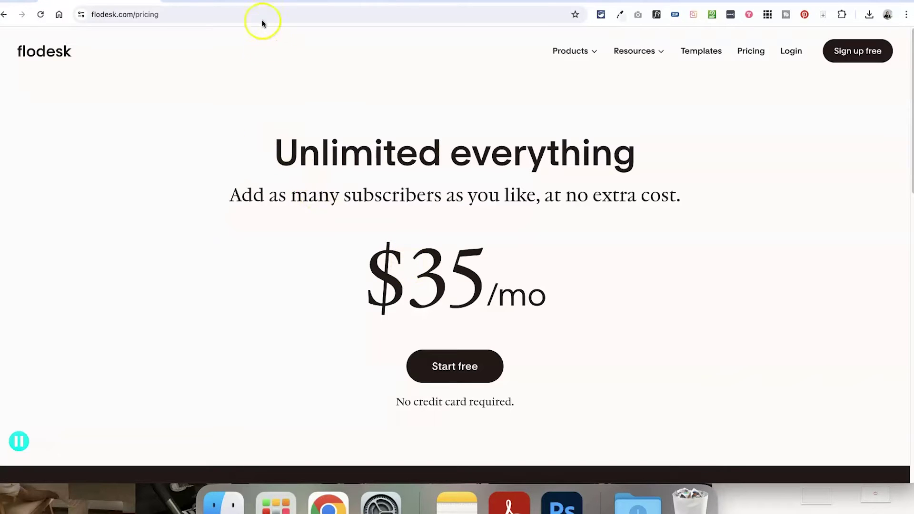
# Review the Rowan Bright coaching brand board in Canva, then go back to Flodesk's My emails list.
pyautogui.click(235, 2)
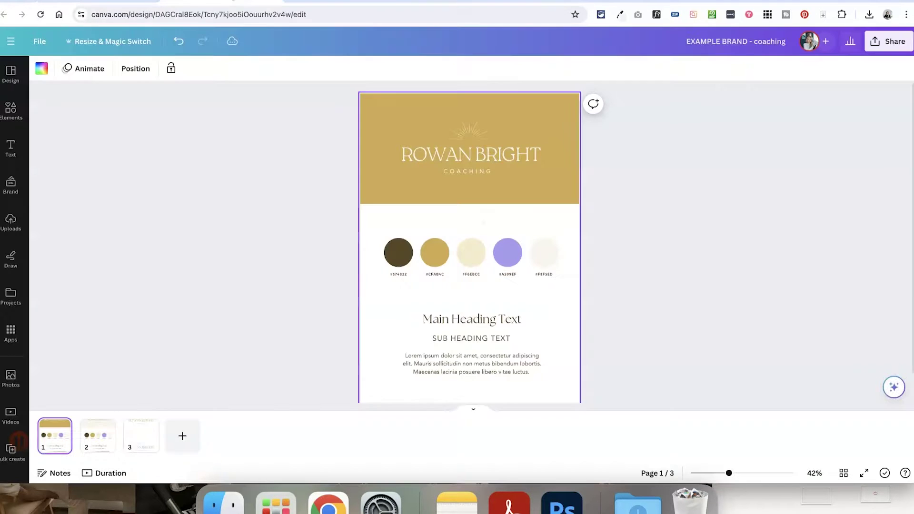
pyautogui.click(272, 153)
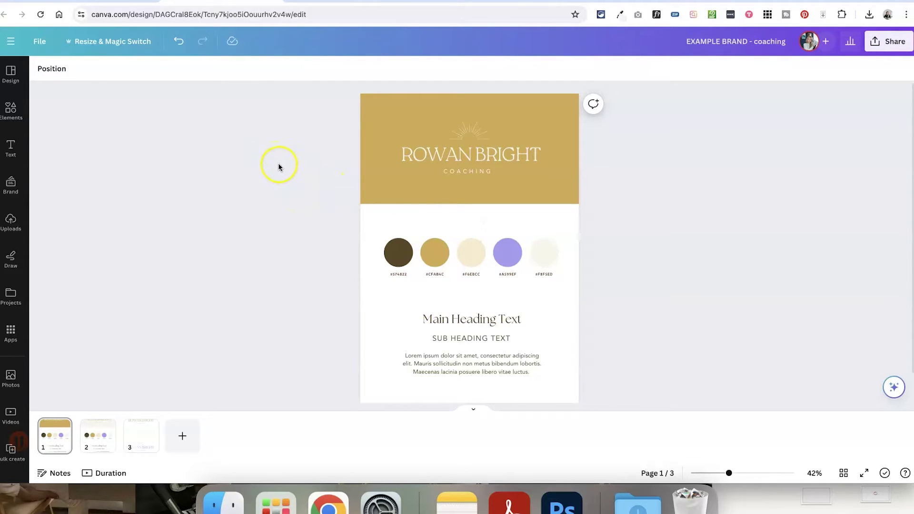
pyautogui.click(439, 3)
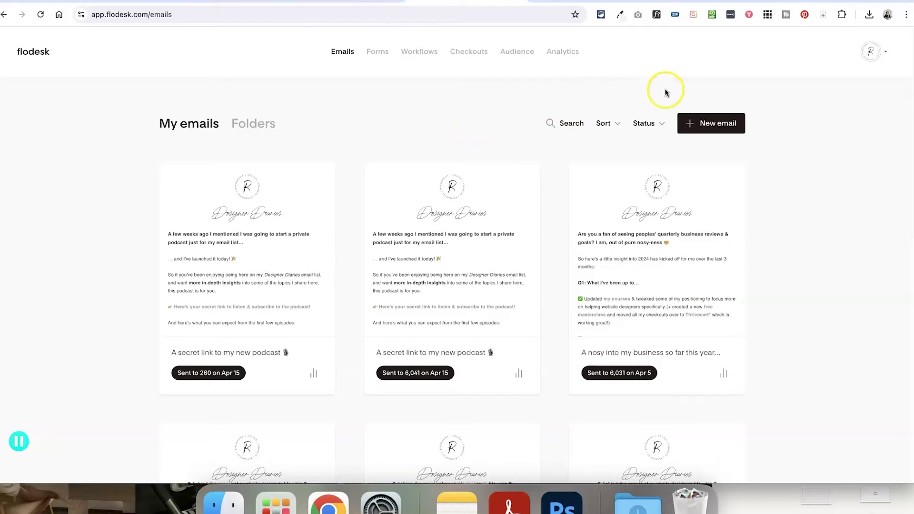
# Create a new email from scratch named 'Lead Magnet 1'.
pyautogui.click(703, 125)
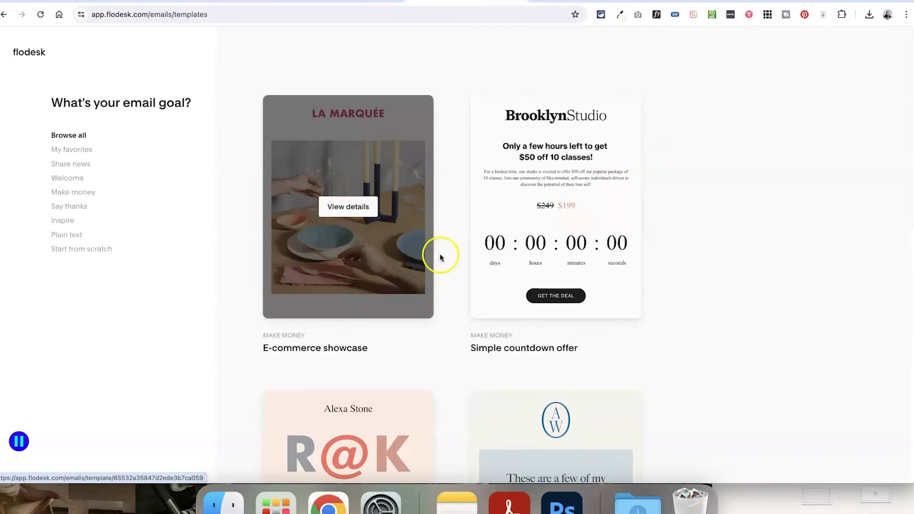
pyautogui.scroll(-2, 126, 191)
pyautogui.scroll(-10, 256, 223)
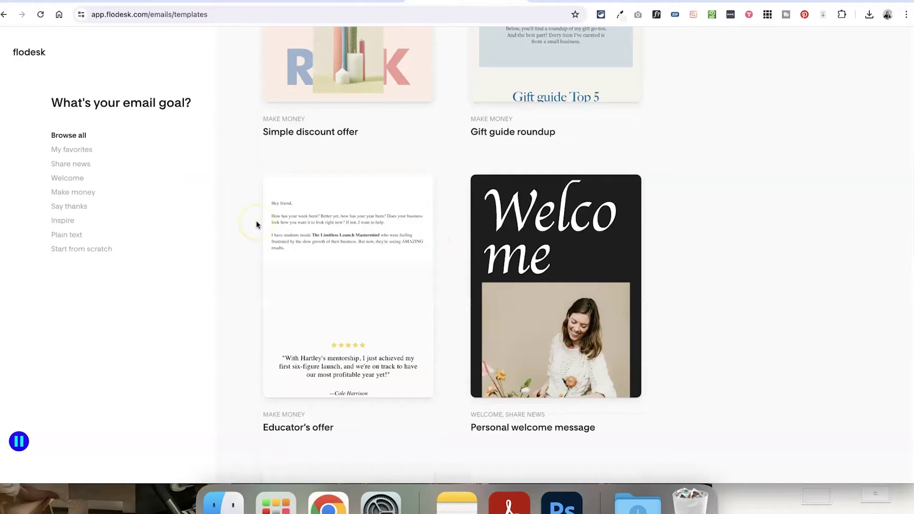
pyautogui.scroll(-6, 256, 225)
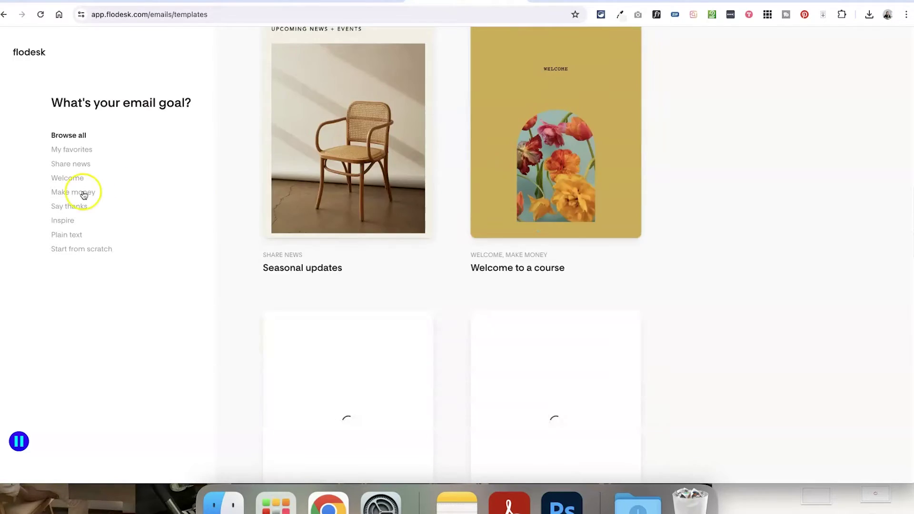
pyautogui.click(89, 249)
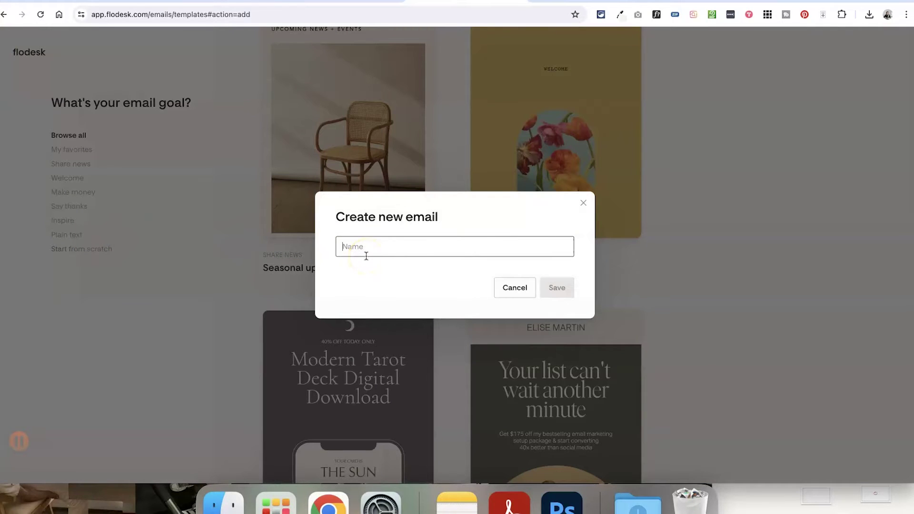
pyautogui.write('Lead Magnet Template')
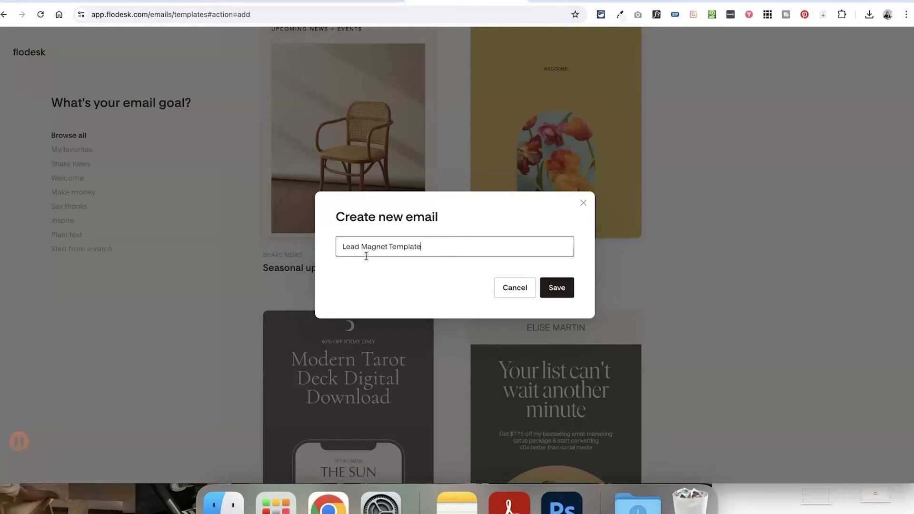
pyautogui.press('Return')
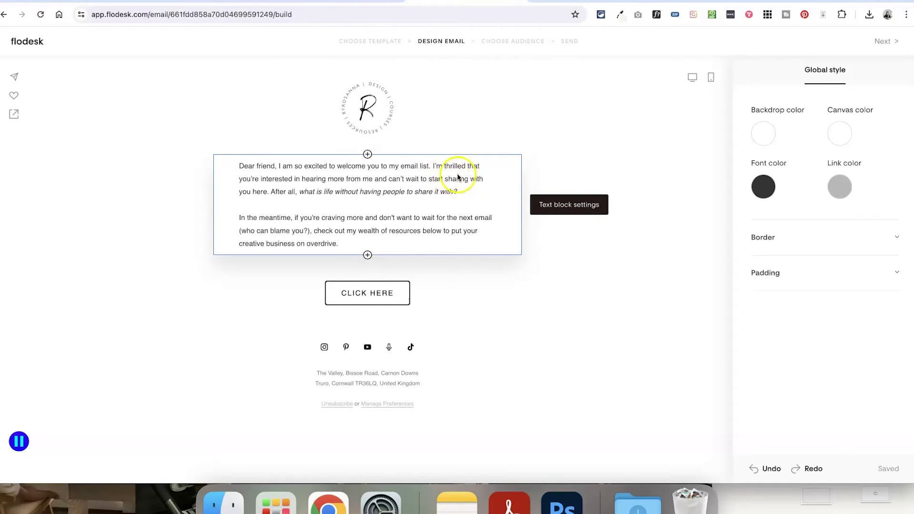
# Inspect the starter email's logo and text block font colour options without changing anything.
pyautogui.click(369, 115)
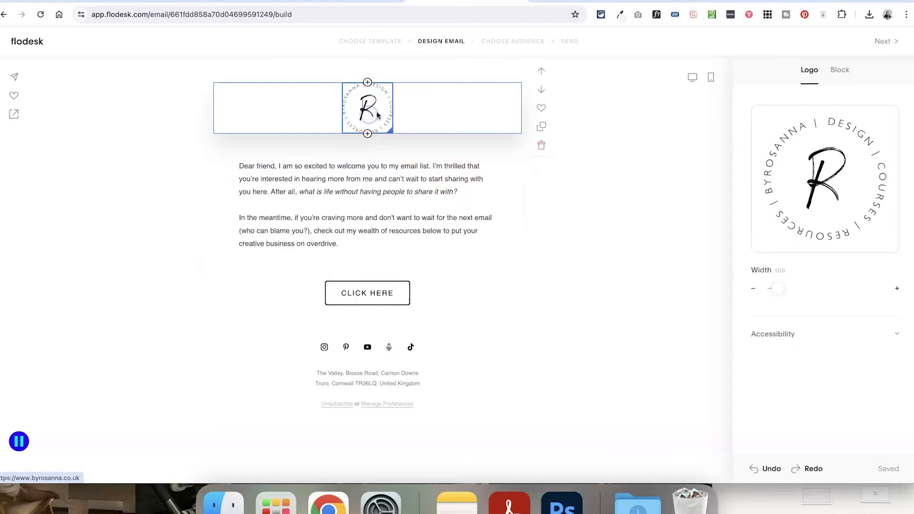
pyautogui.click(391, 195)
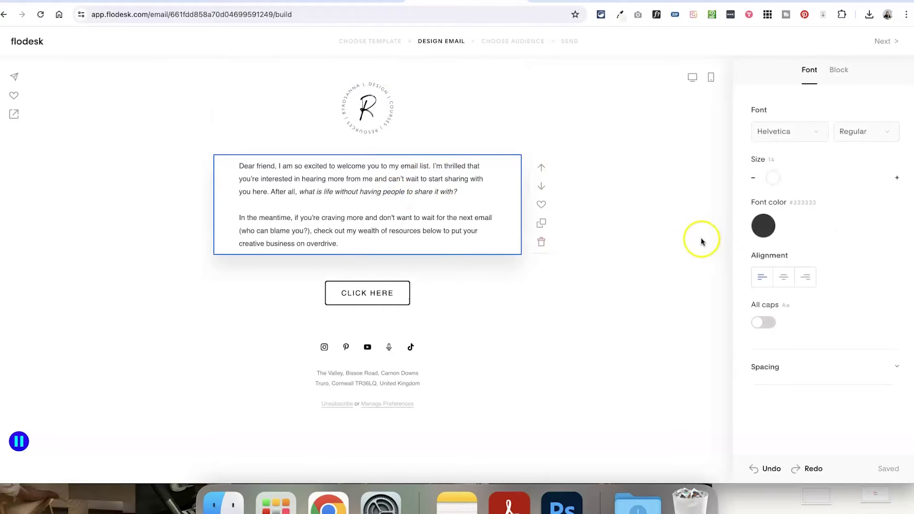
pyautogui.click(763, 225)
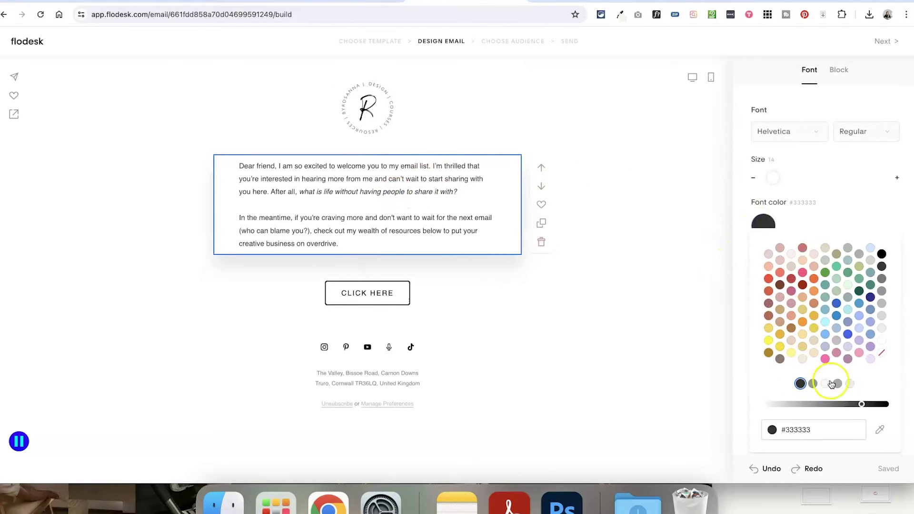
pyautogui.click(398, 146)
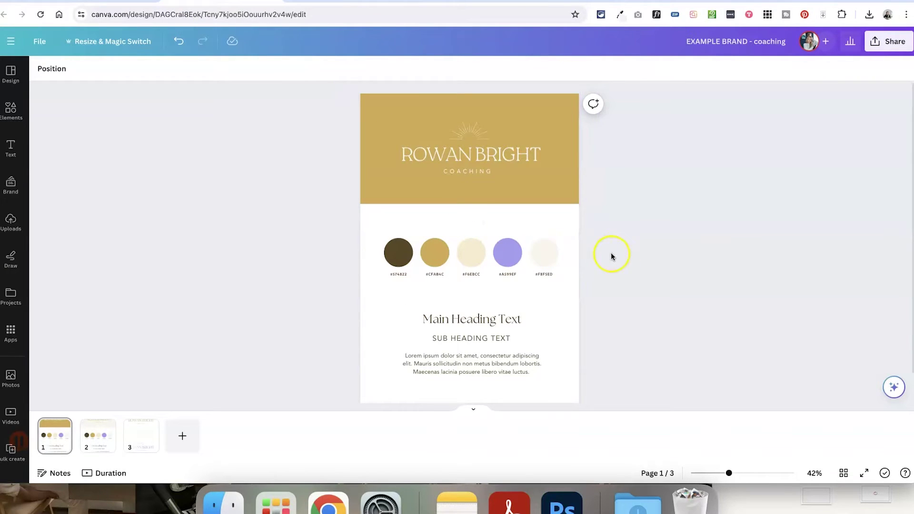
# Return to the Lead Magnet 1 email in the Flodesk editor.
pyautogui.click(458, 5)
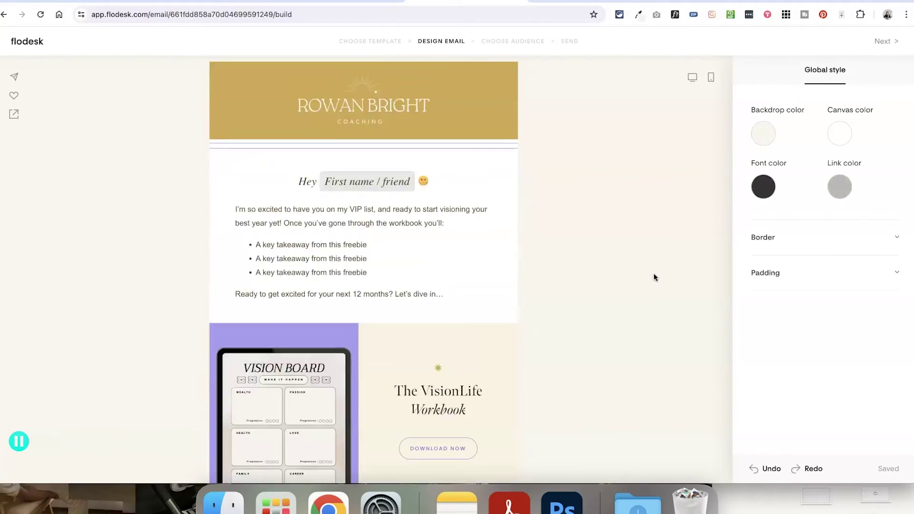
# In Global style, set the email's font colour to dark olive and link colour to lavender.
pyautogui.click(882, 228)
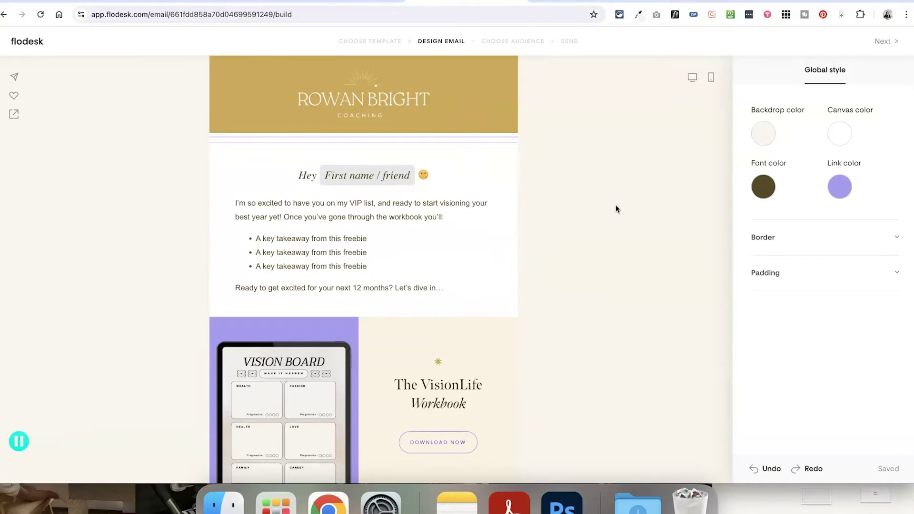
pyautogui.scroll(-7, 616, 205)
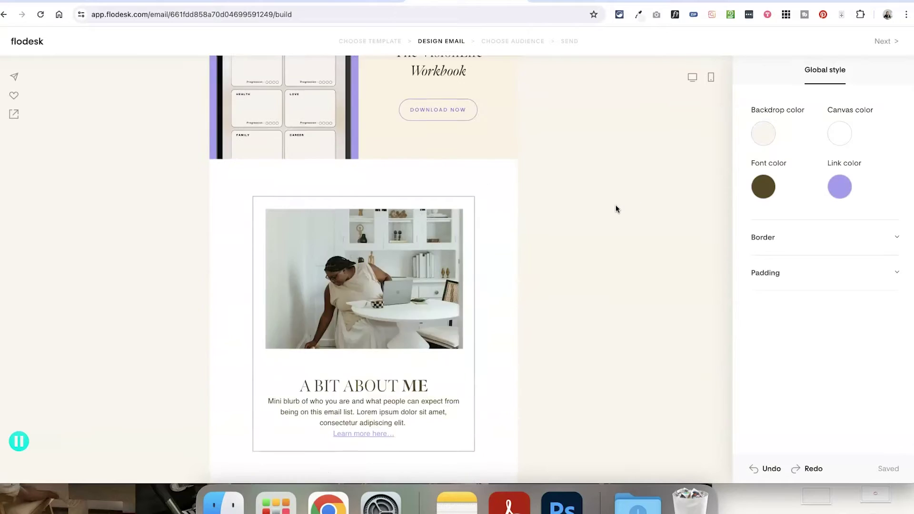
pyautogui.scroll(-4, 616, 207)
pyautogui.scroll(15, 616, 206)
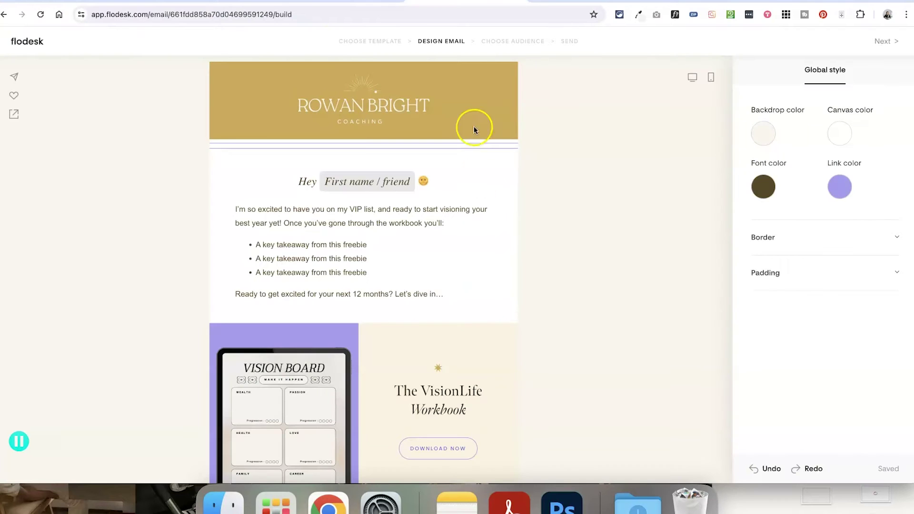
pyautogui.scroll(-1, 552, 208)
pyautogui.scroll(-3, 552, 208)
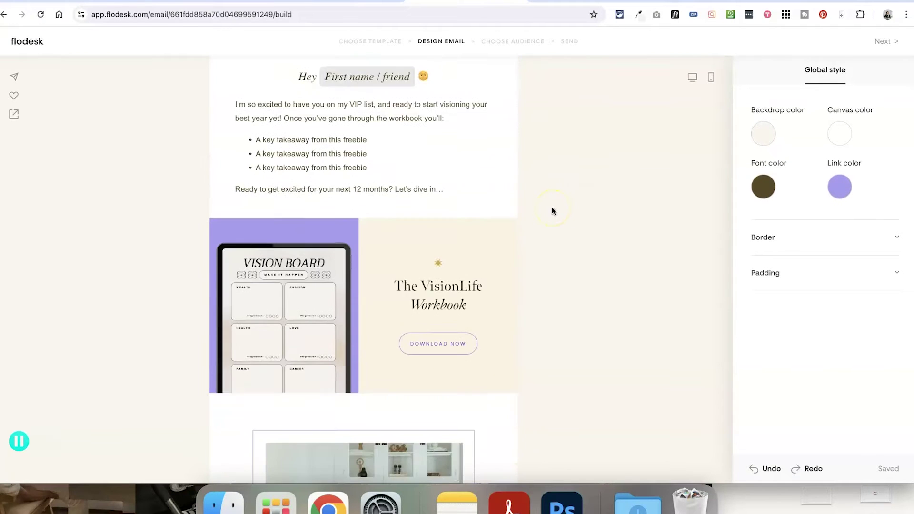
pyautogui.scroll(4, 552, 208)
pyautogui.scroll(-3, 429, 255)
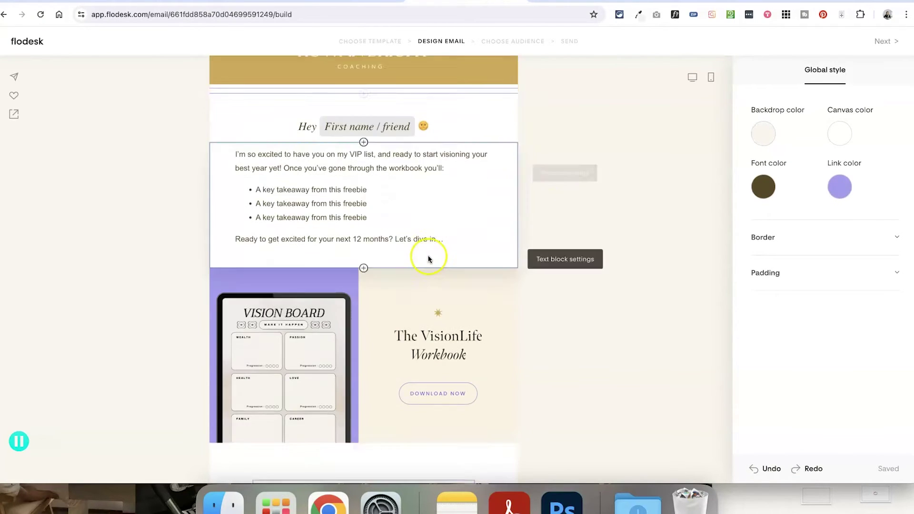
pyautogui.scroll(1, 320, 266)
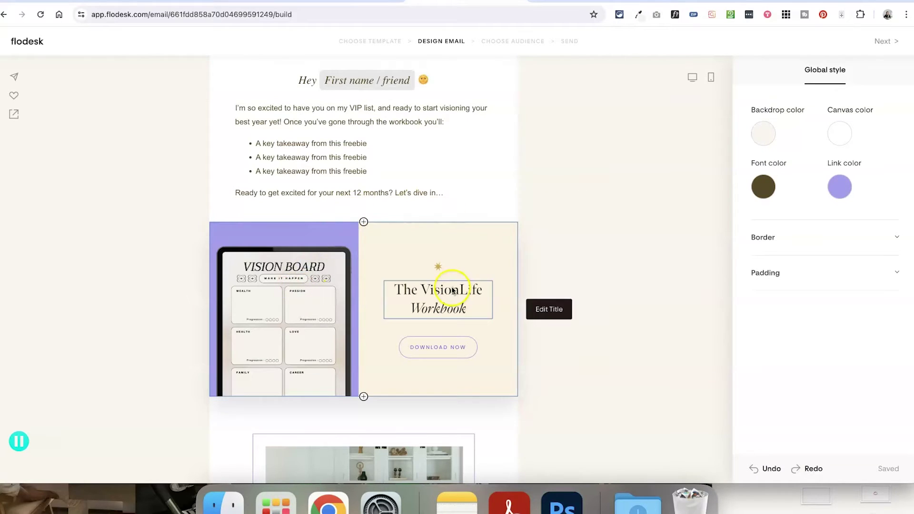
pyautogui.scroll(3, 520, 256)
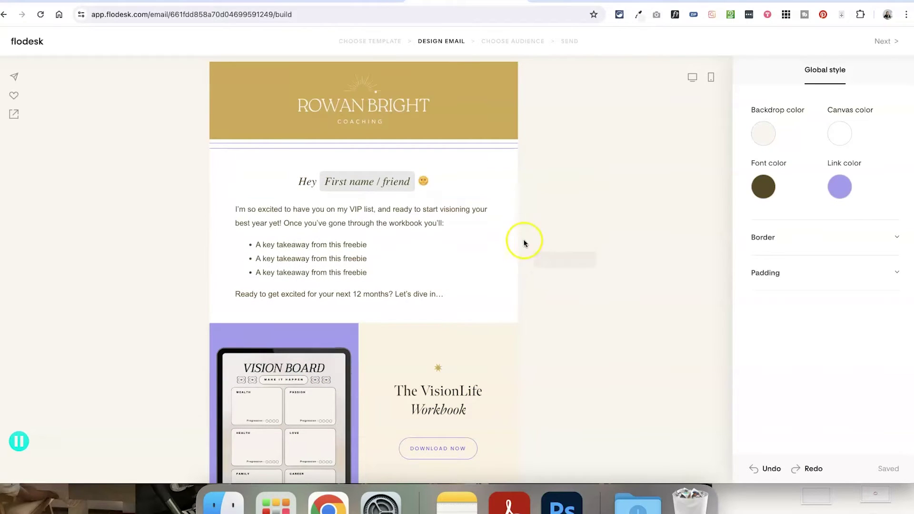
pyautogui.scroll(-1, 316, 351)
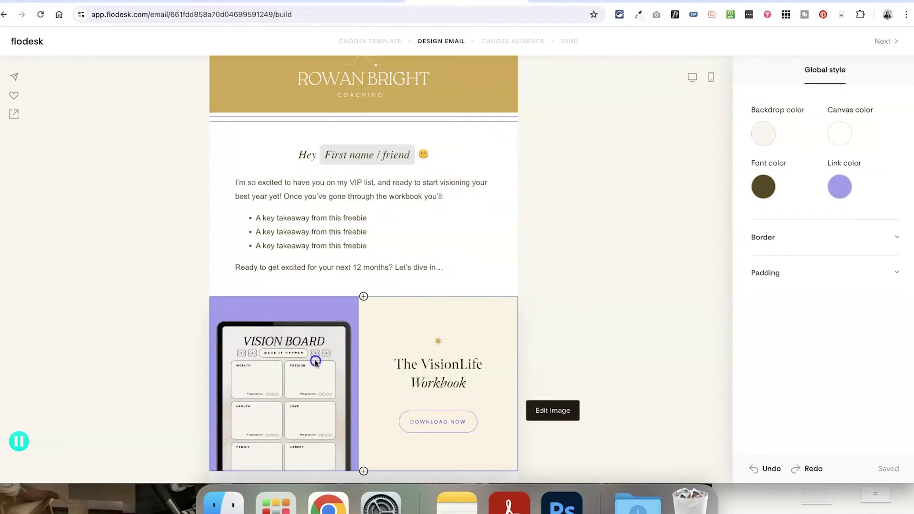
# Select the Vision Board image block, then bring up the vision board mockup in Canva.
pyautogui.click(315, 348)
pyautogui.scroll(-2, 314, 348)
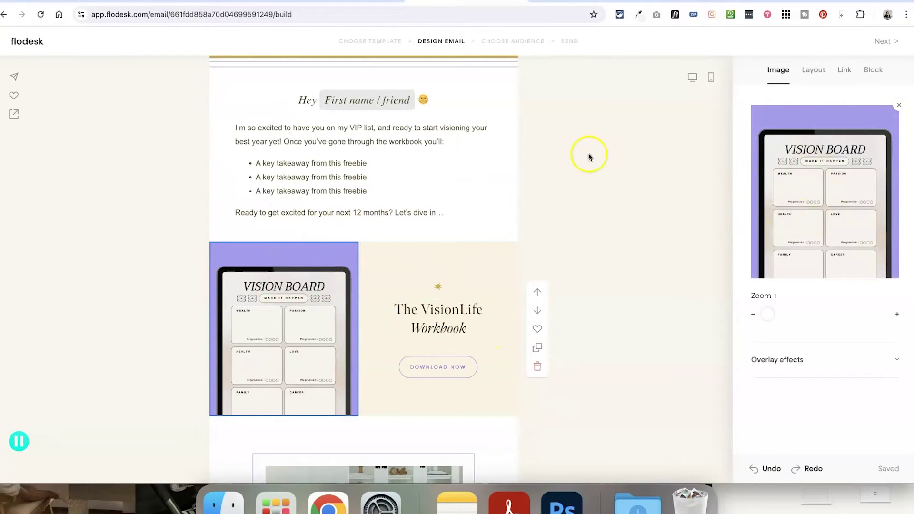
pyautogui.click(324, 3)
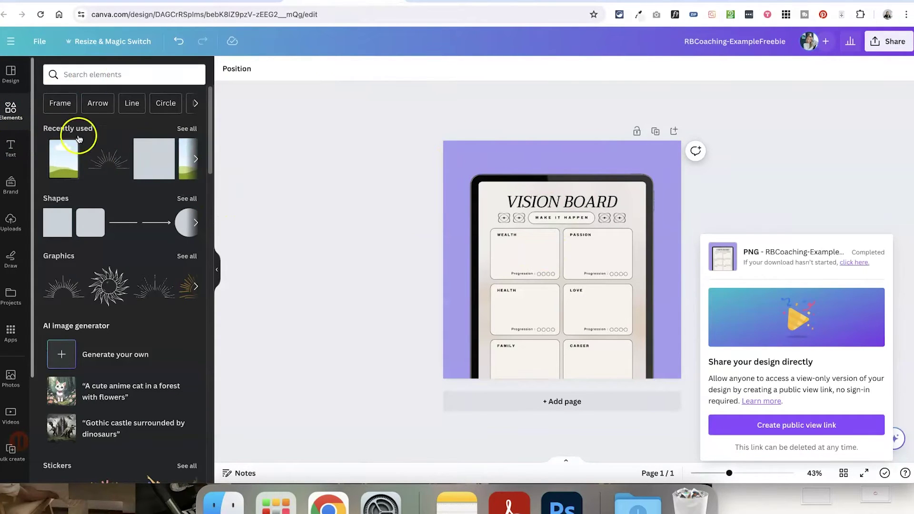
# Browse all Devices mockup frames, test-add a tablet frame, then delete it.
pyautogui.scroll(-15, 112, 239)
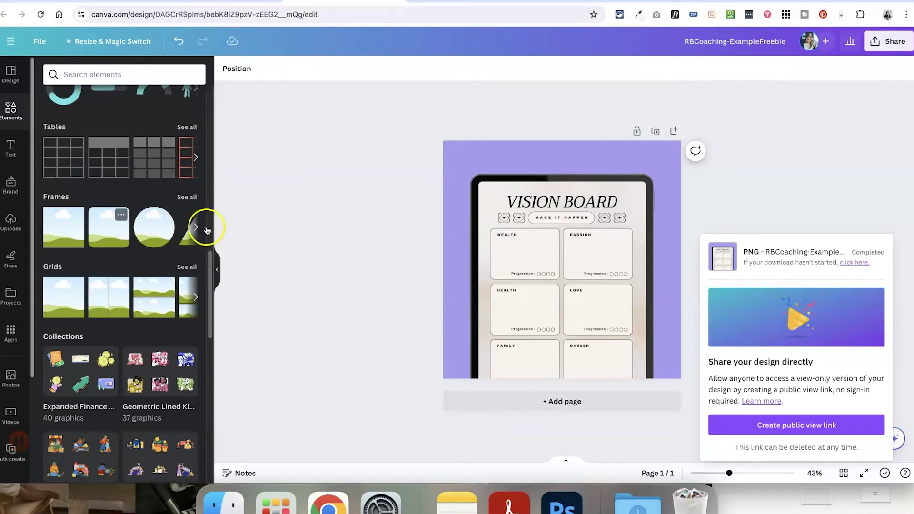
pyautogui.click(181, 197)
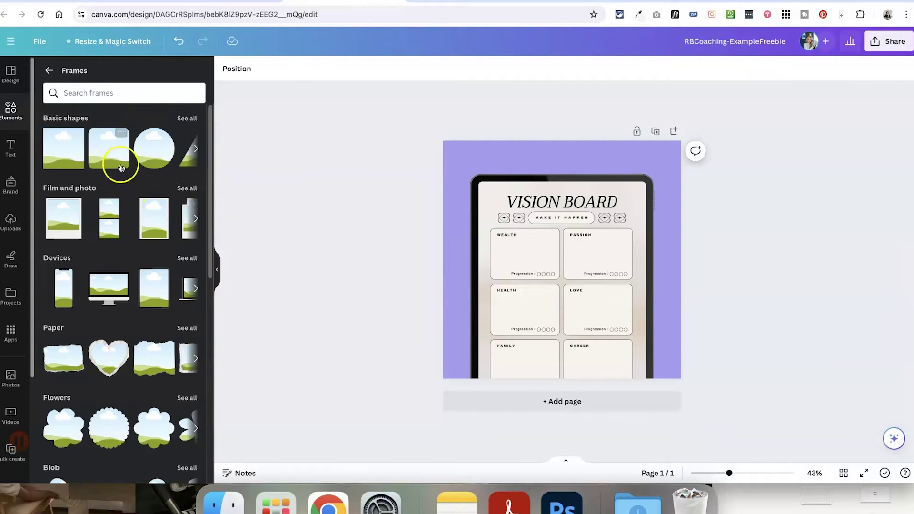
pyautogui.click(185, 258)
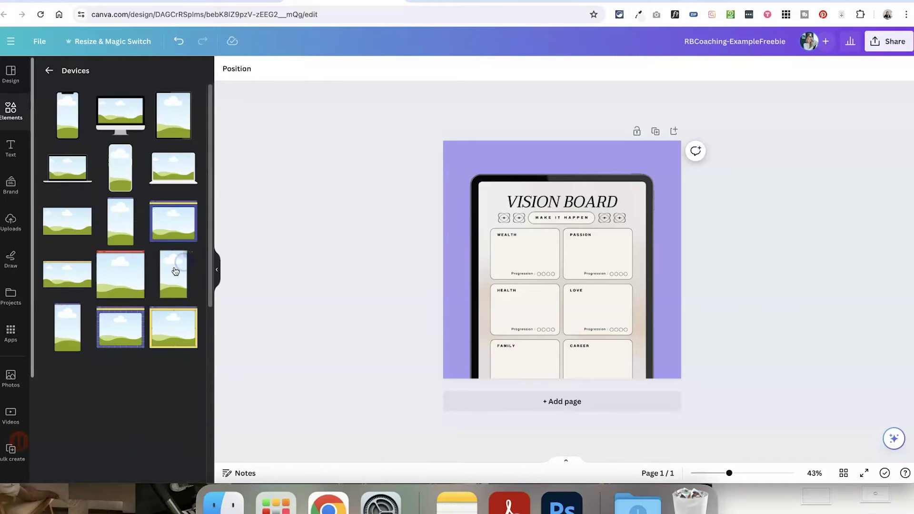
pyautogui.click(180, 123)
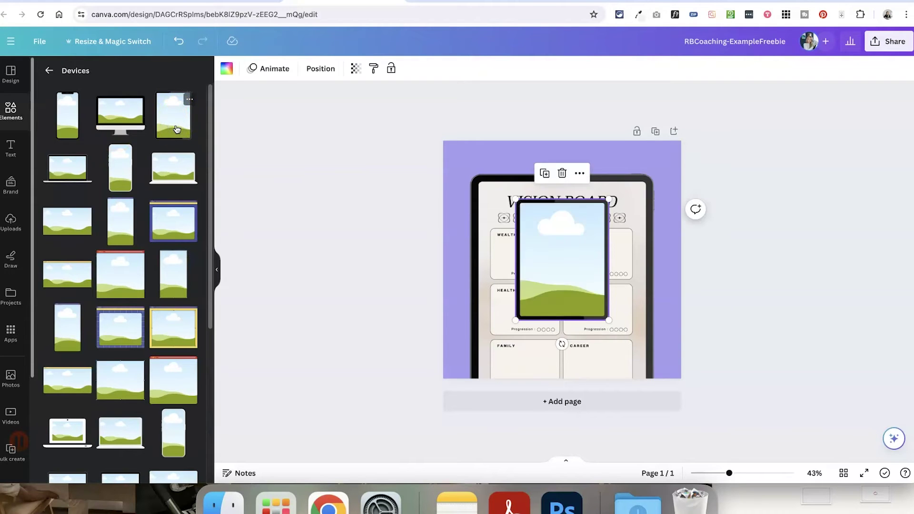
pyautogui.press('Delete')
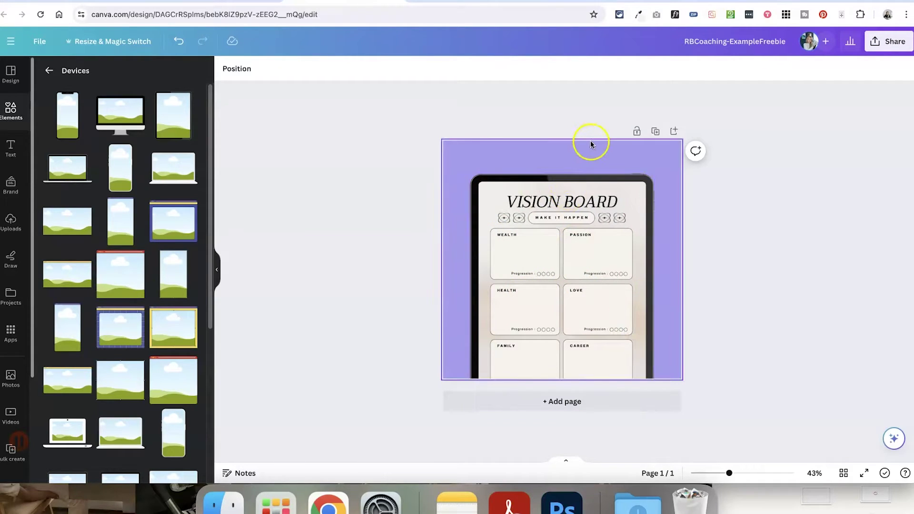
# Replace the A Bit About Me photo with an image file uploaded from the computer.
pyautogui.click(407, 1)
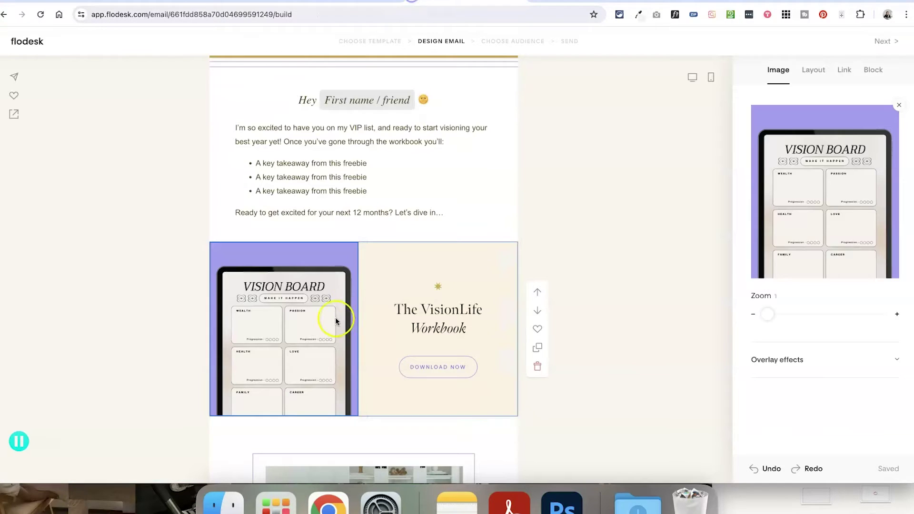
pyautogui.scroll(-3, 270, 333)
pyautogui.scroll(-8, 334, 323)
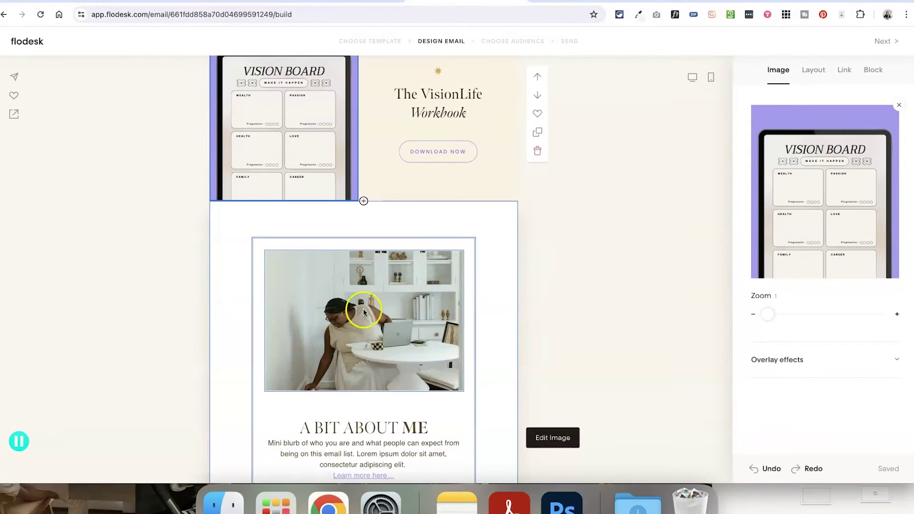
pyautogui.scroll(10, 380, 323)
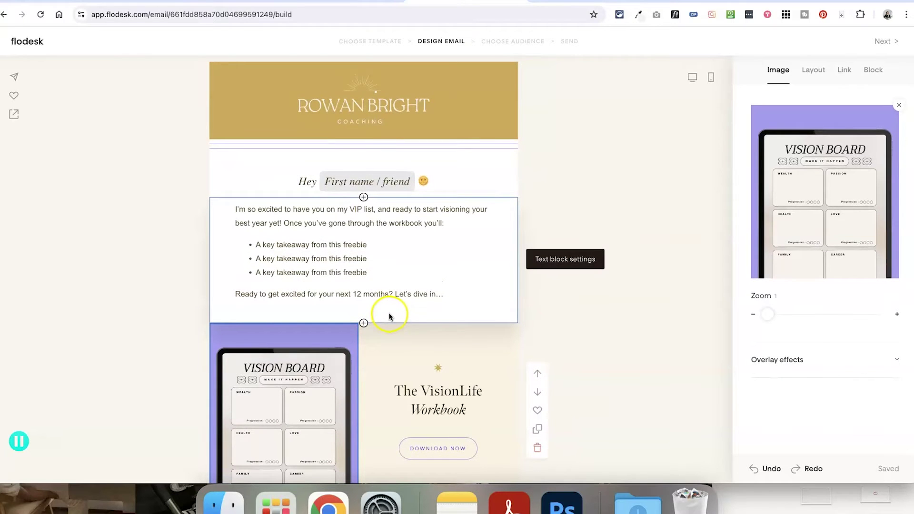
pyautogui.scroll(-7, 373, 307)
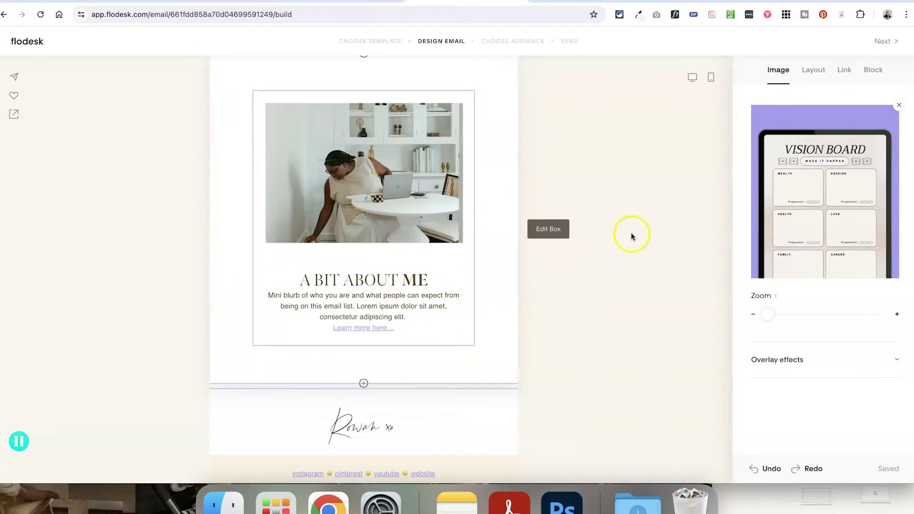
pyautogui.click(814, 217)
pyautogui.click(811, 218)
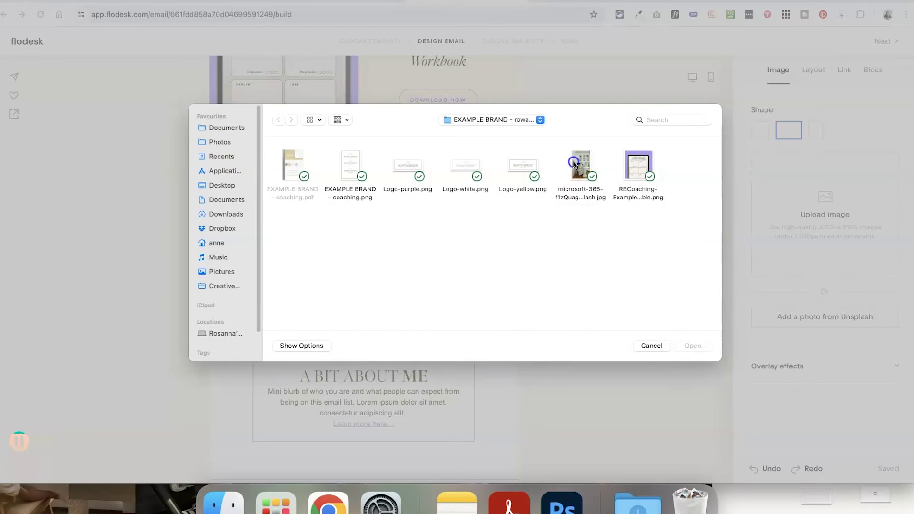
pyautogui.click(583, 174)
pyautogui.click(686, 344)
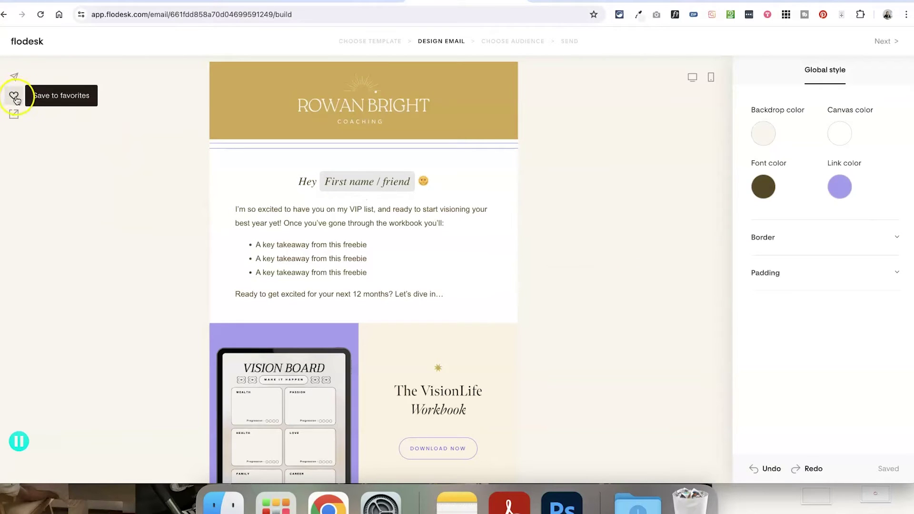
# Open the Save to favorites dialog and close it without saving.
pyautogui.click(13, 98)
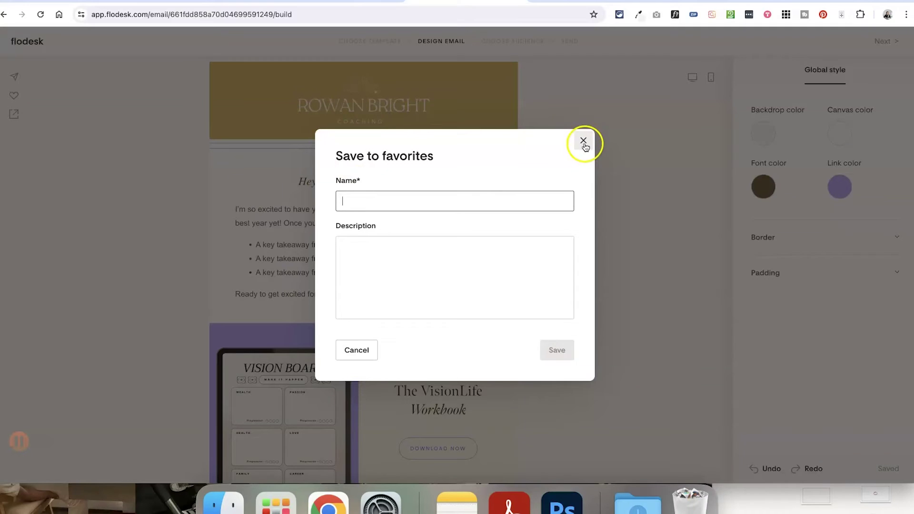
pyautogui.click(584, 142)
pyautogui.press('Escape')
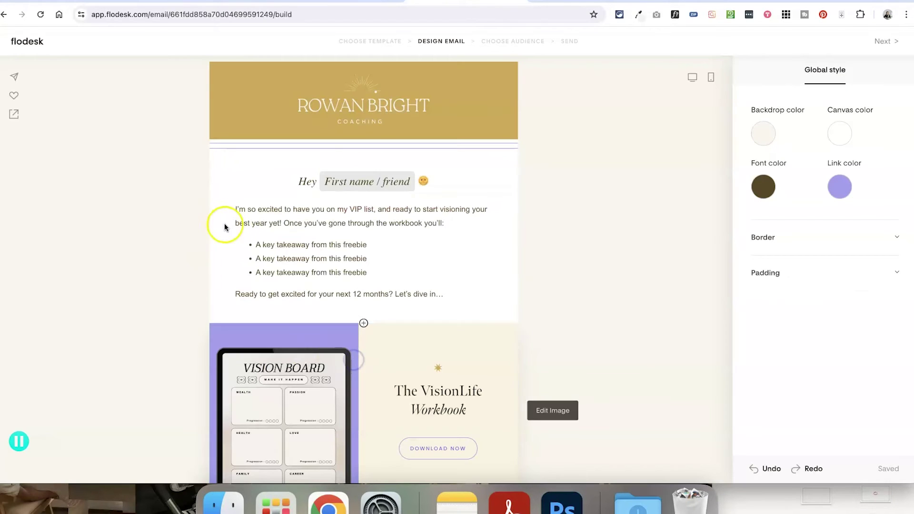
# Turn on template link sharing, copy the share link, and close the share dialog.
pyautogui.click(15, 117)
pyautogui.click(553, 281)
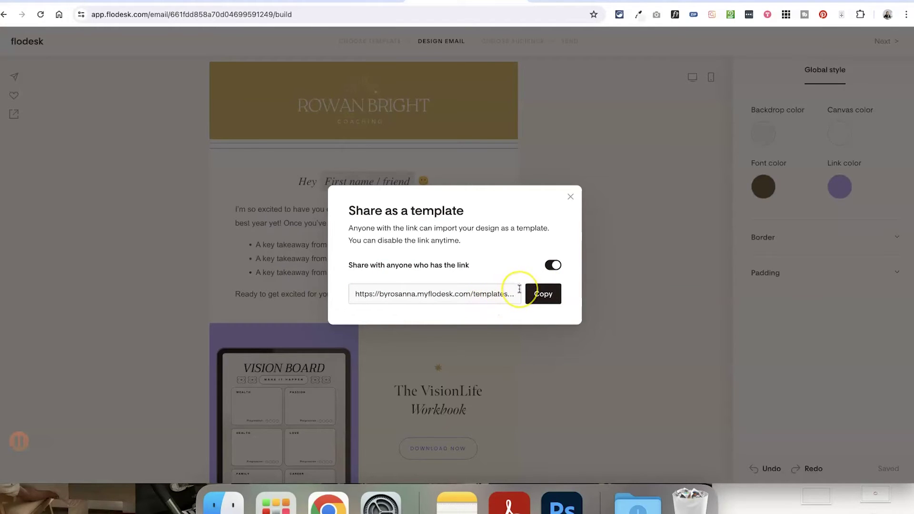
pyautogui.click(438, 298)
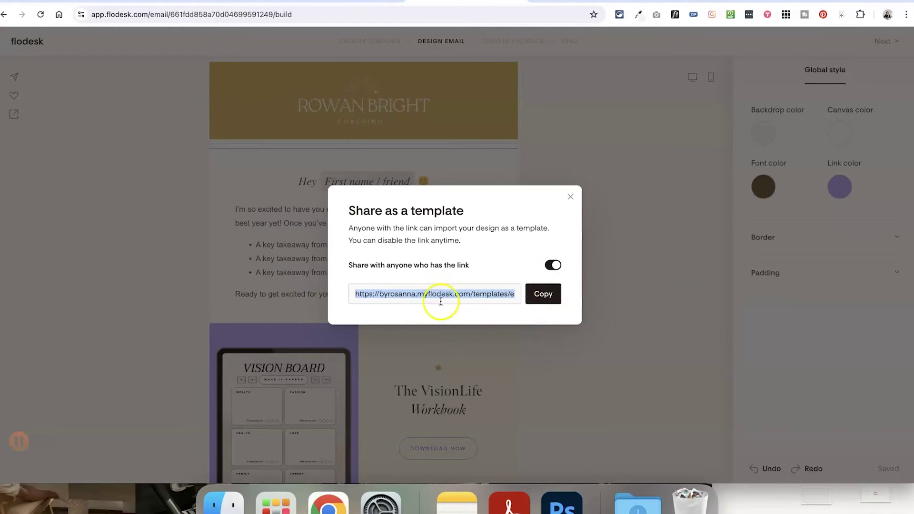
pyautogui.click(548, 303)
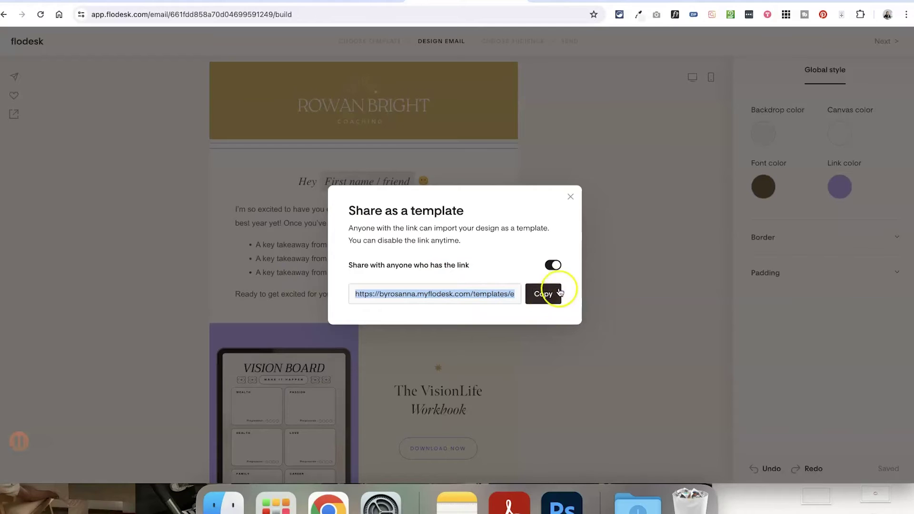
pyautogui.click(570, 196)
pyautogui.scroll(-3, 541, 359)
pyautogui.scroll(3, 541, 359)
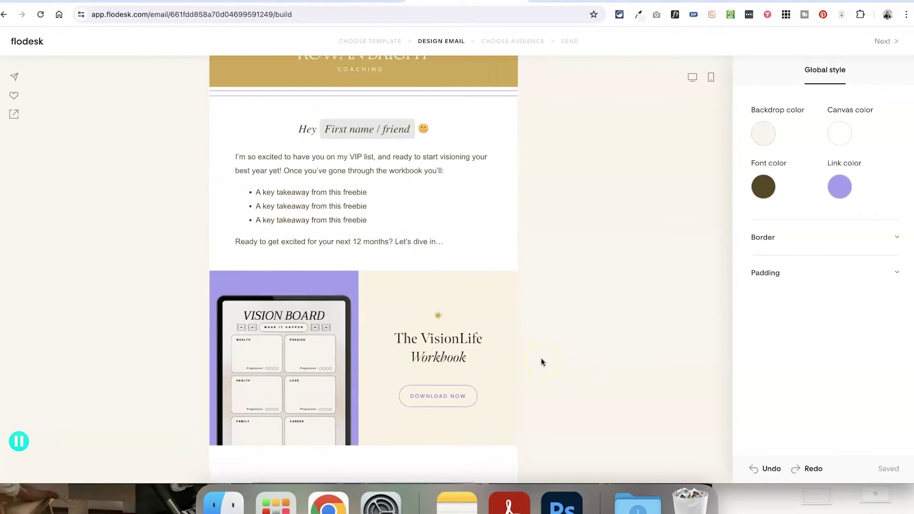
pyautogui.scroll(-2, 490, 248)
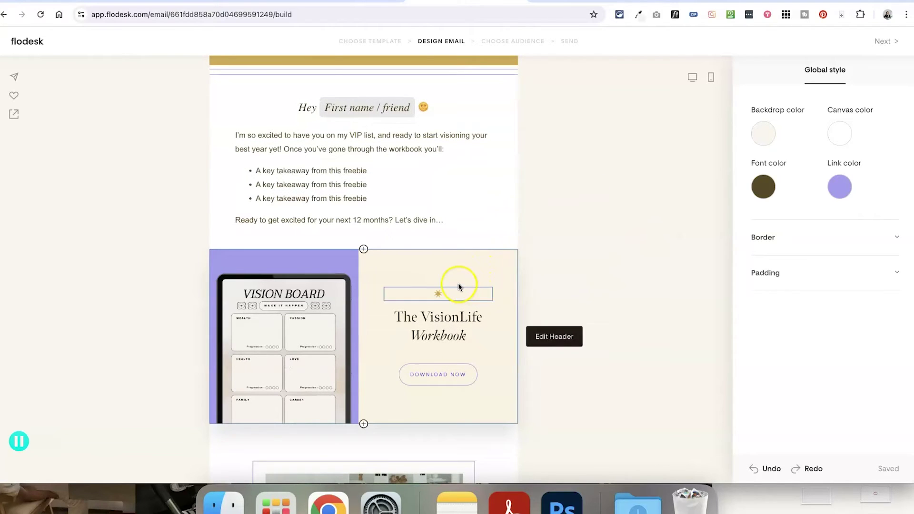
# Paste the template share link into the VisionLife Workbook block's link field, then cut it back out.
pyautogui.scroll(2, 490, 310)
pyautogui.scroll(-2, 493, 316)
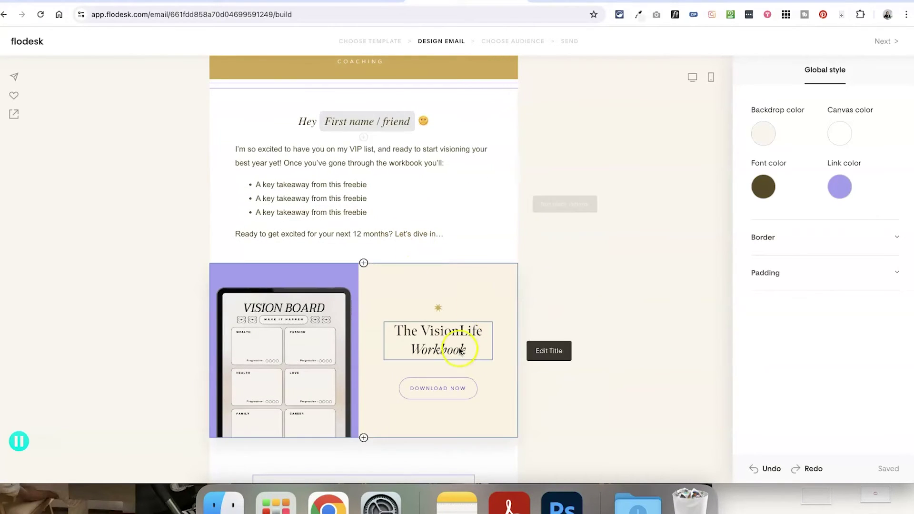
pyautogui.click(384, 290)
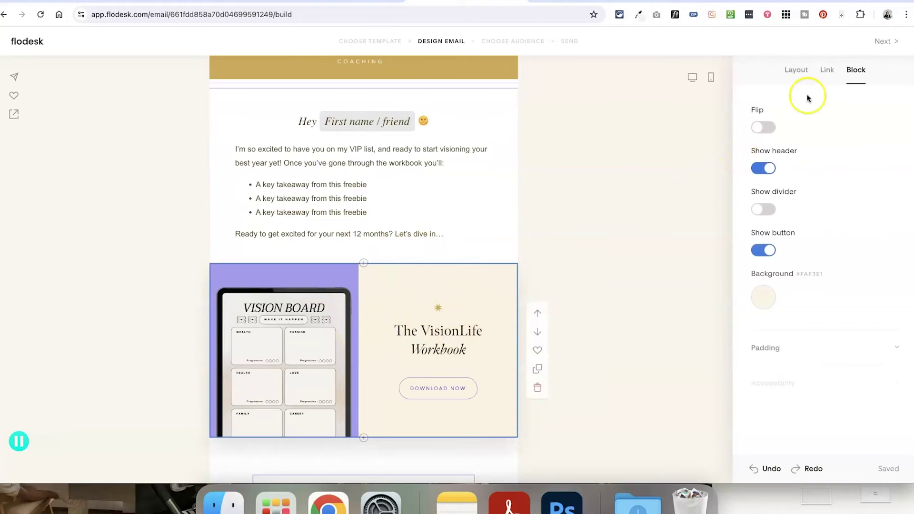
pyautogui.click(828, 72)
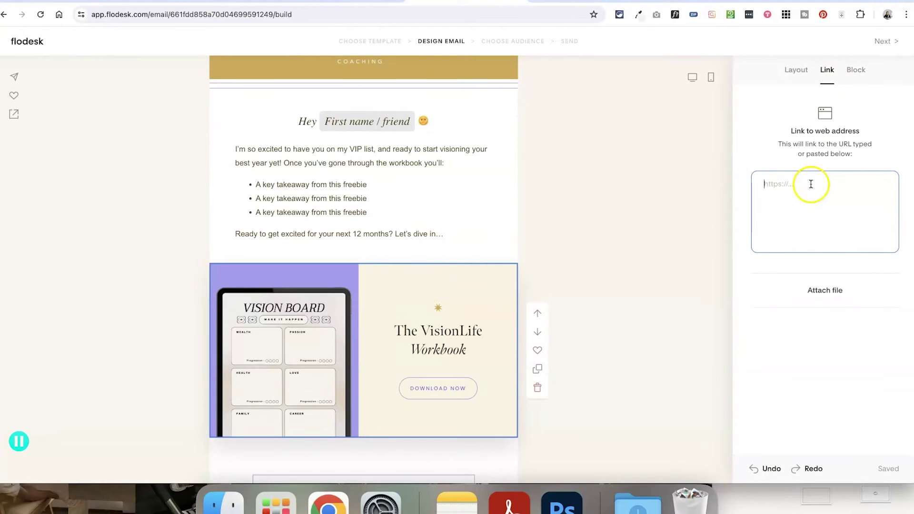
pyautogui.press('super+v')
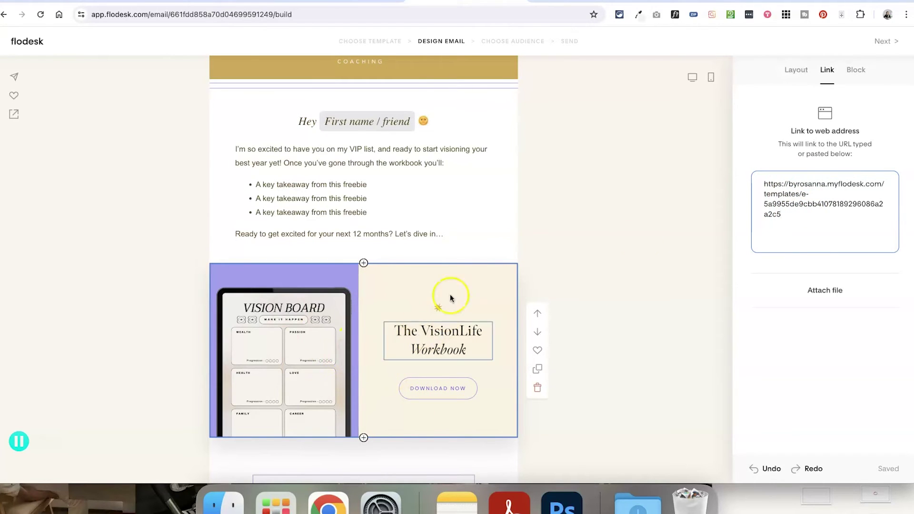
pyautogui.tripleClick(760, 222)
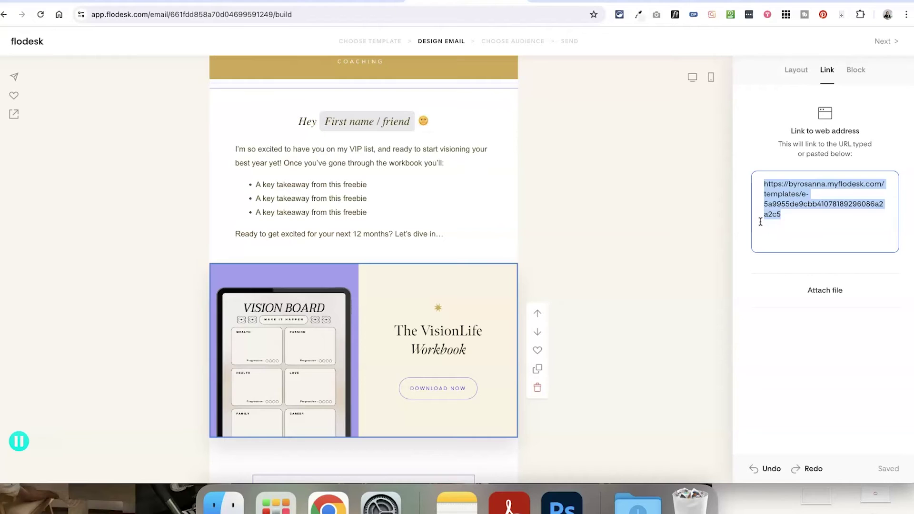
pyautogui.press('super+x')
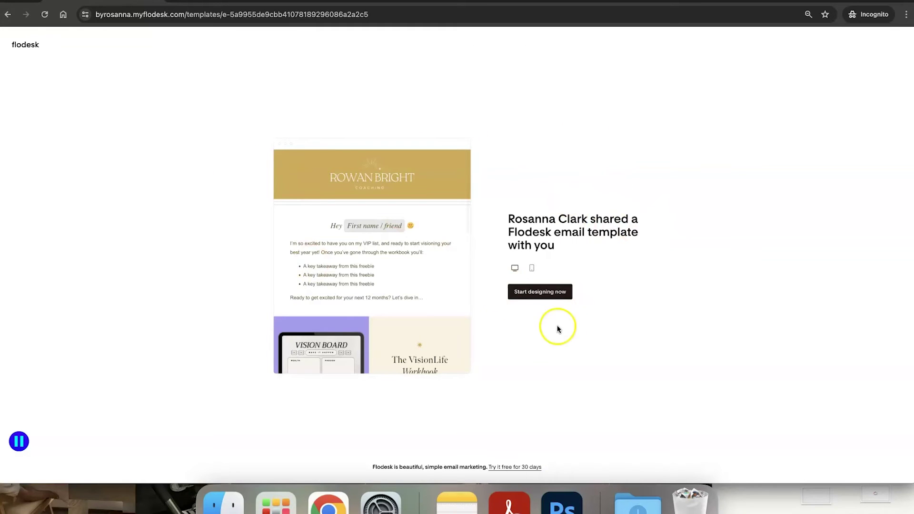
# Scroll the email builder to the VisionLife Workbook block, now without a link.
pyautogui.scroll(-2, 407, 274)
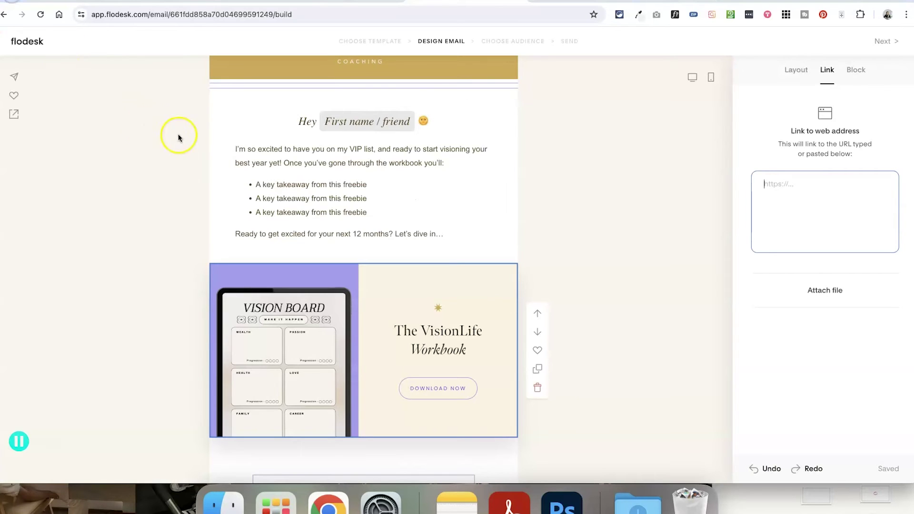
# Screenshot the email's upper part, from the Rowan Bright header down to the VisionLife block.
pyautogui.scroll(2, 187, 138)
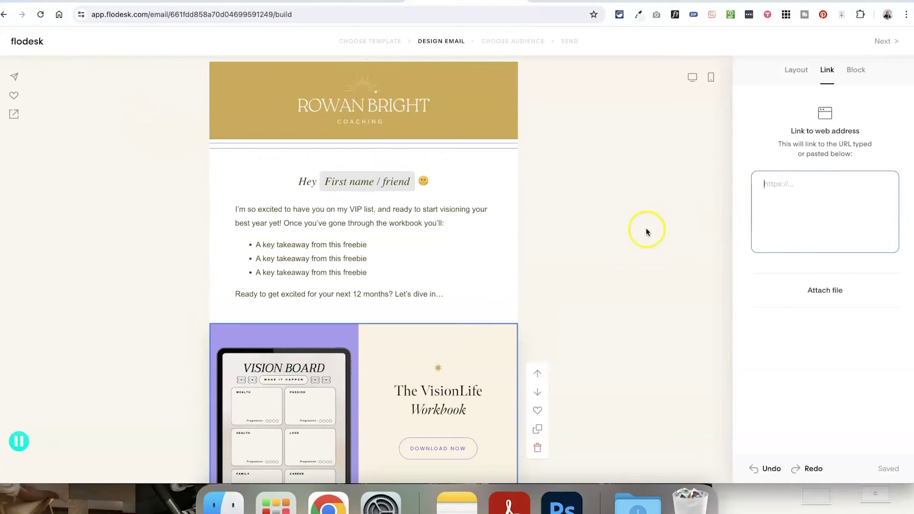
pyautogui.click(626, 215)
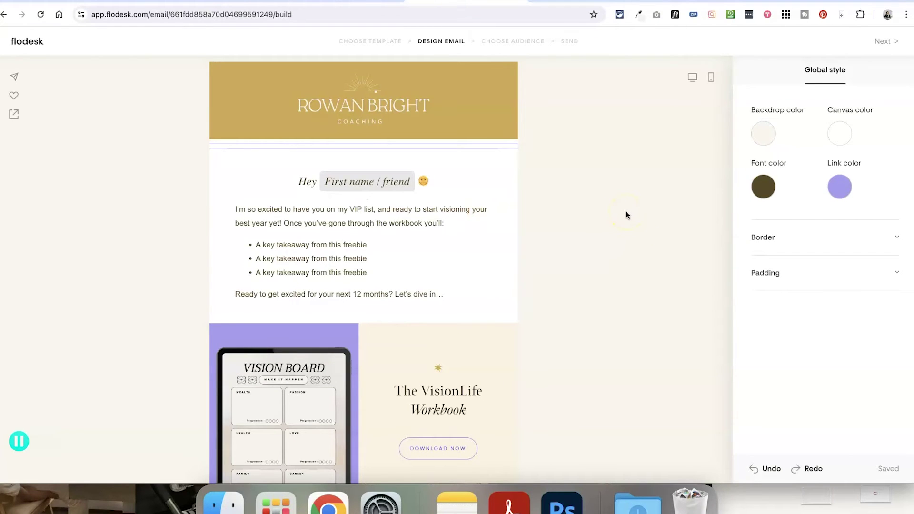
pyautogui.moveTo(197, 58)
pyautogui.mouseDown()
pyautogui.moveTo(378, 255)
pyautogui.moveTo(357, 326)
pyautogui.moveTo(528, 464)
pyautogui.mouseUp()
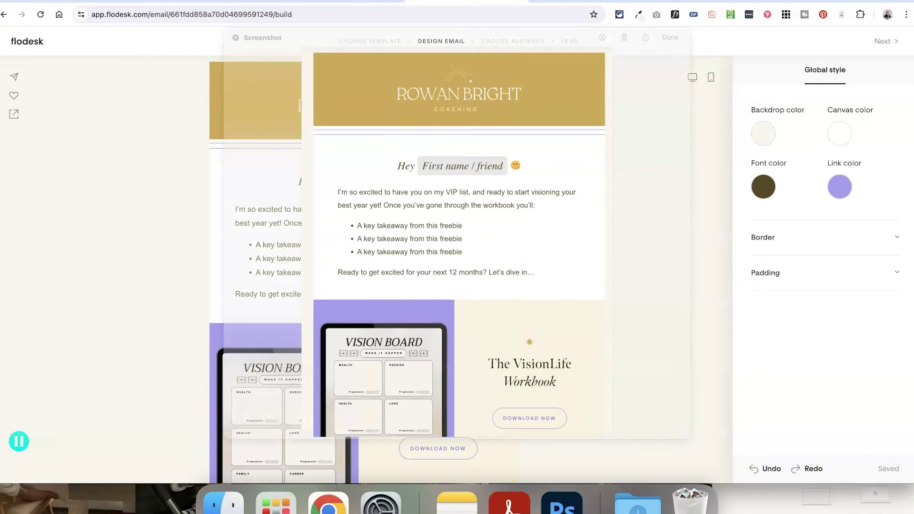
pyautogui.click(670, 37)
# Paste the email screenshot into the Canva tablet frame and download it as EMAIL TEMPLATE.png.
pyautogui.click(578, 9)
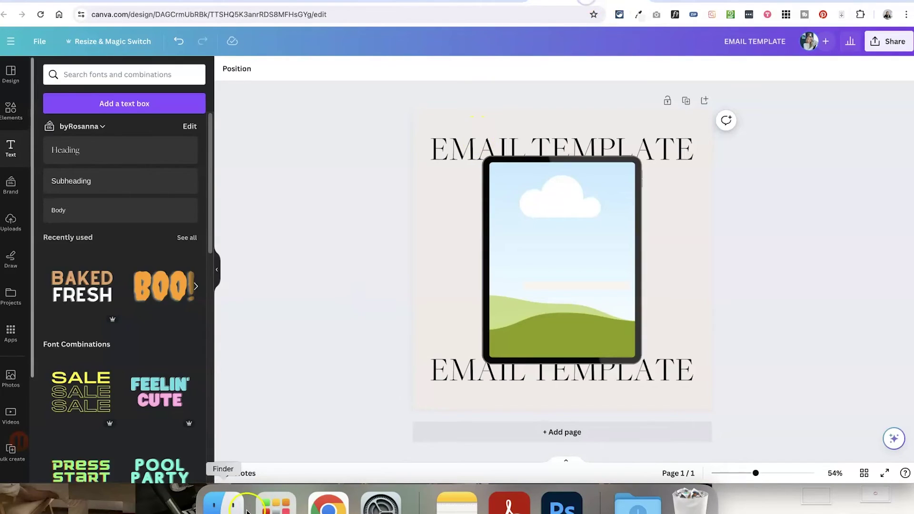
pyautogui.press('super+v')
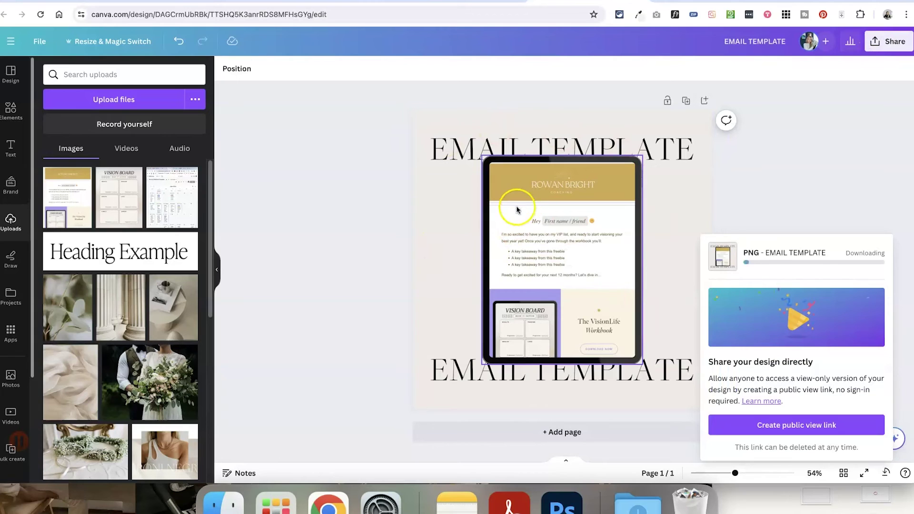
pyautogui.click(344, 162)
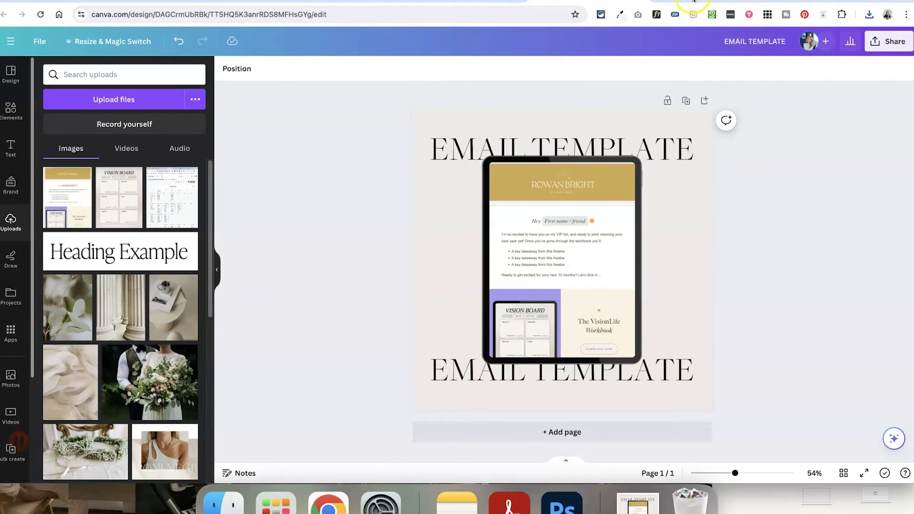
# Browse the flodesk.com/checkout marketing page, then return to the My checkouts dashboard.
pyautogui.hotkey('ctrl', 'Tab')
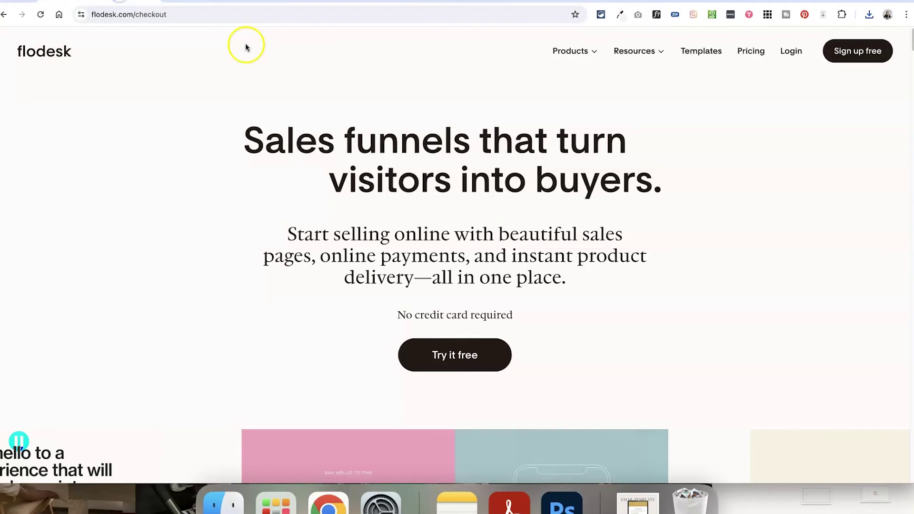
pyautogui.scroll(-15, 462, 182)
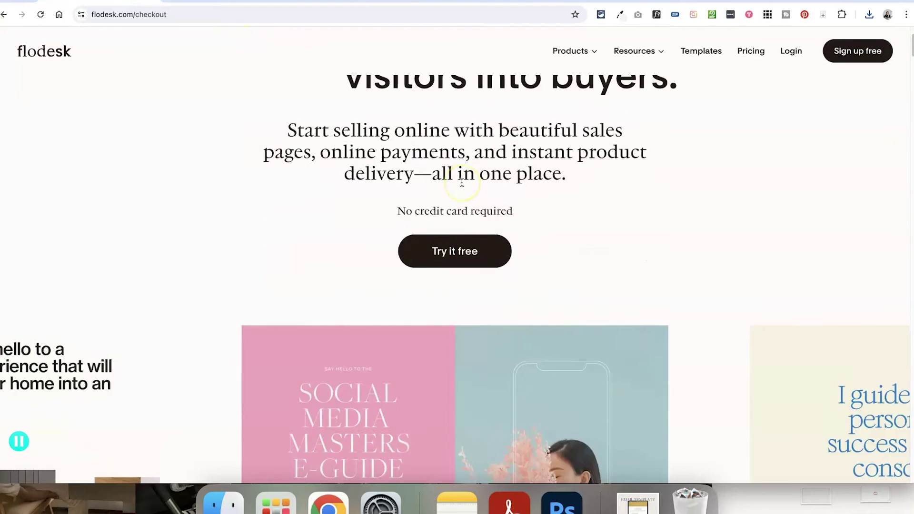
pyautogui.scroll(-13, 462, 182)
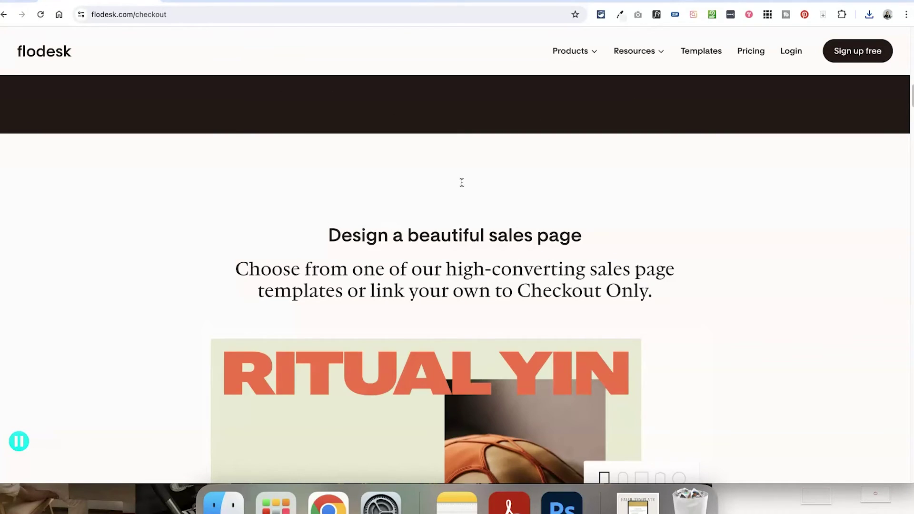
pyautogui.scroll(-13, 461, 182)
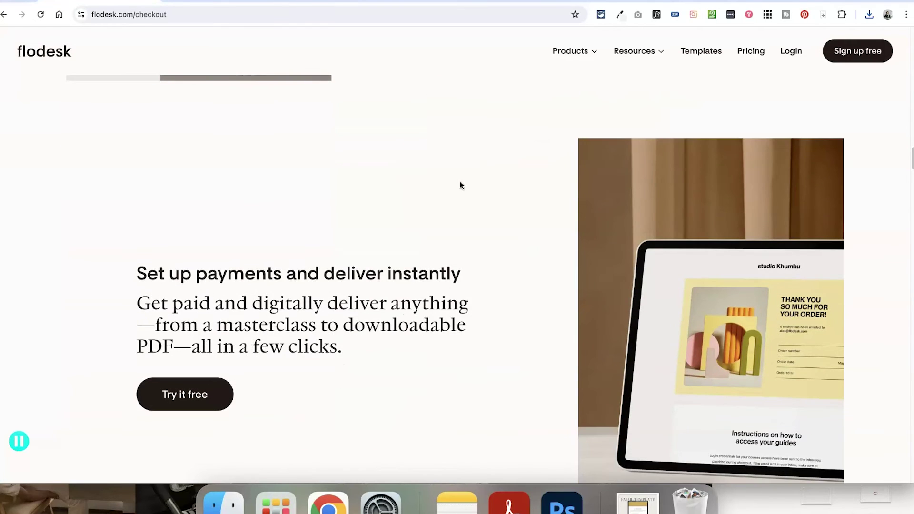
pyautogui.scroll(-10, 462, 184)
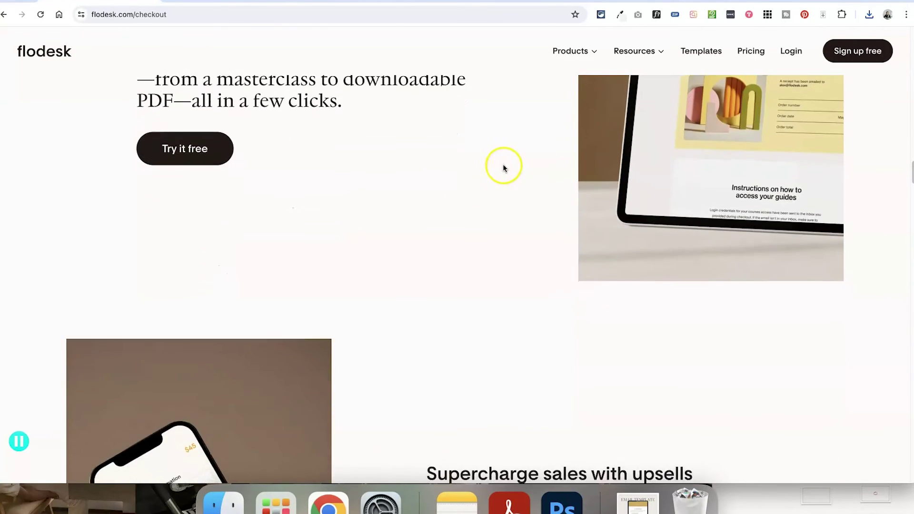
pyautogui.scroll(-10, 504, 168)
pyautogui.scroll(20, 548, 190)
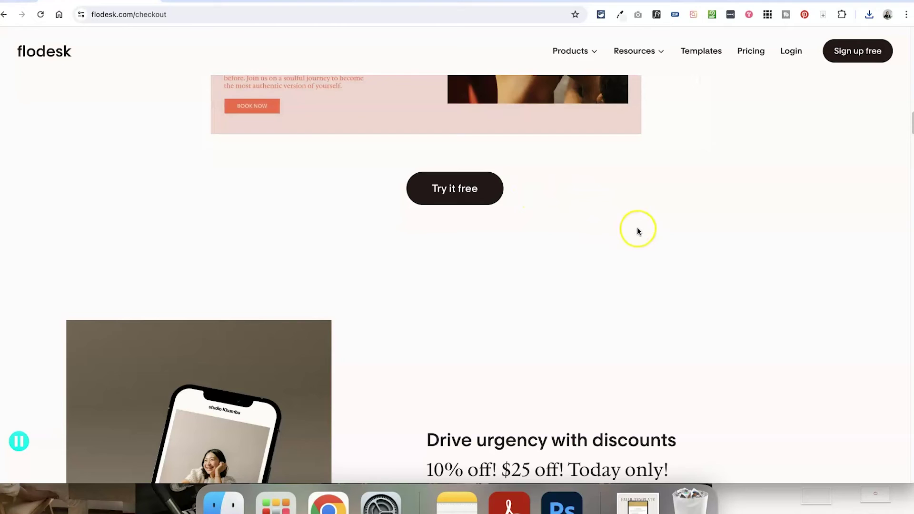
pyautogui.scroll(6, 638, 230)
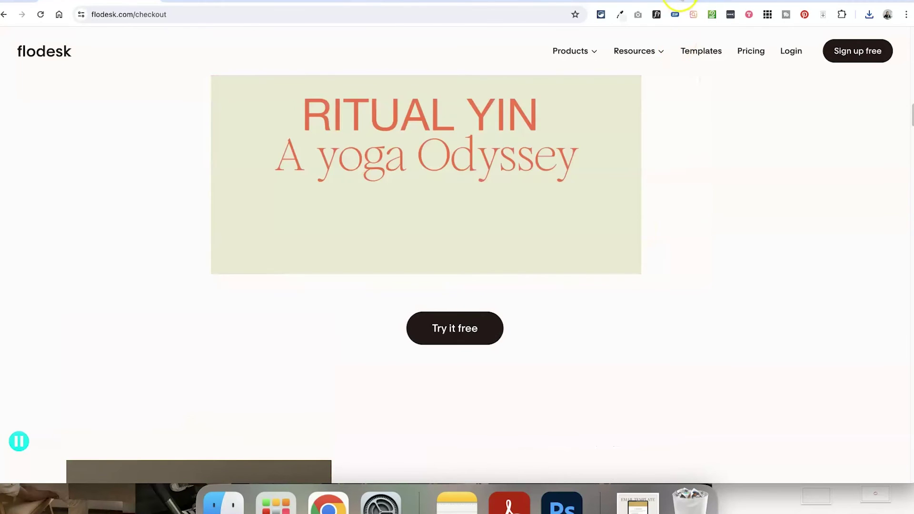
pyautogui.click(680, 2)
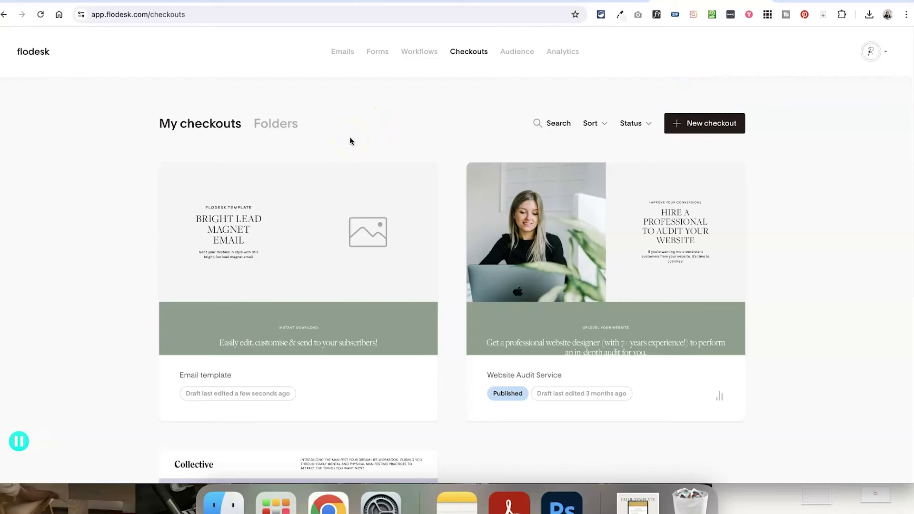
# Upload Downloads > EMAIL TEMPLATE.png into the empty image on the Email template sales page.
pyautogui.click(301, 261)
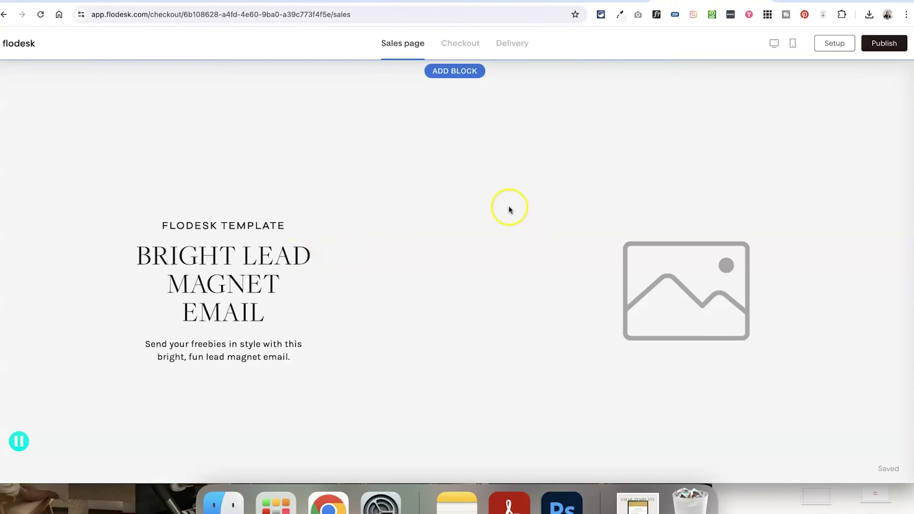
pyautogui.click(558, 219)
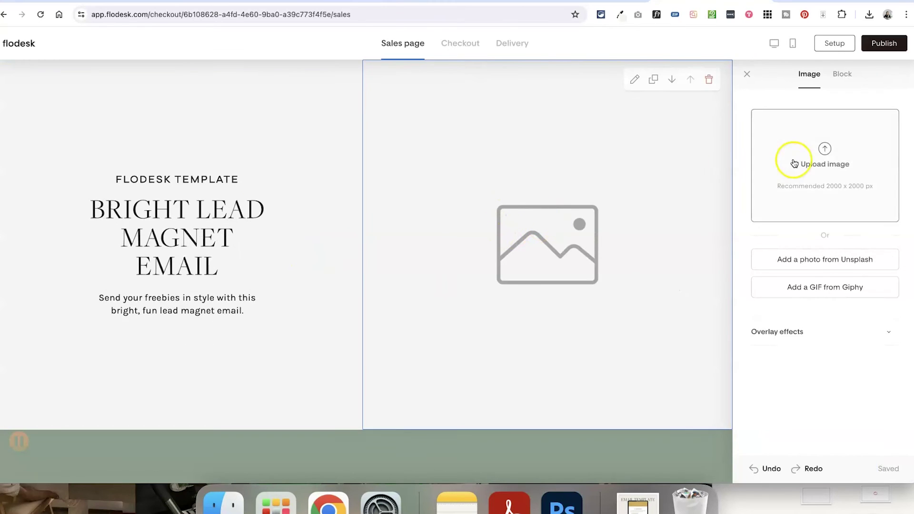
pyautogui.click(793, 162)
pyautogui.click(219, 215)
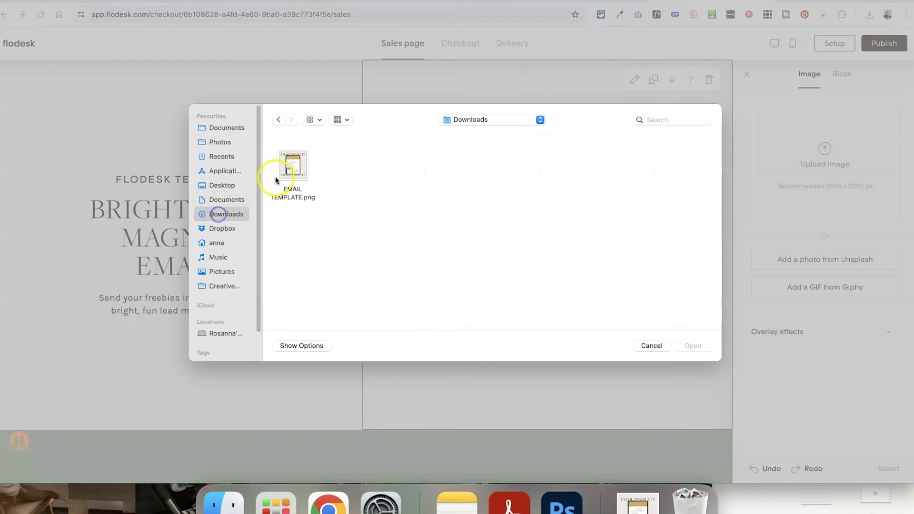
pyautogui.click(281, 177)
pyautogui.click(693, 347)
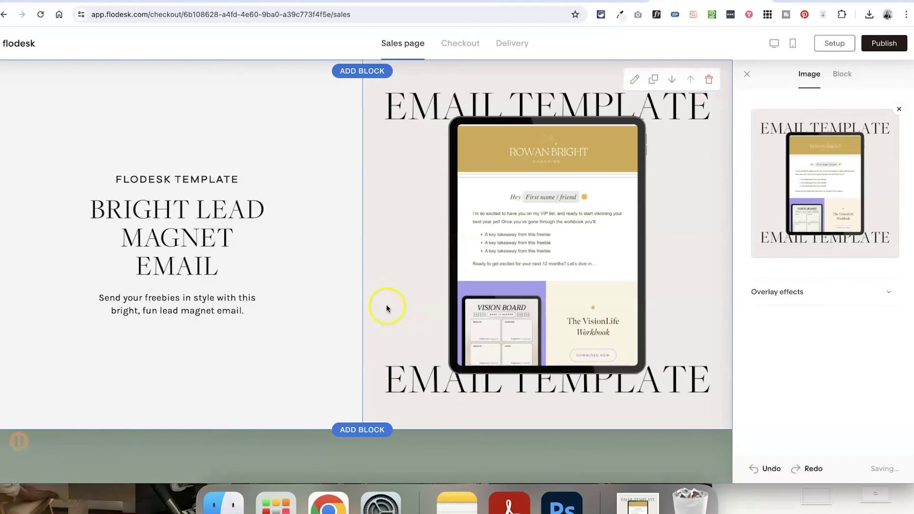
# Review and adjust the settings of the whole hero block on the sales page.
pyautogui.click(295, 271)
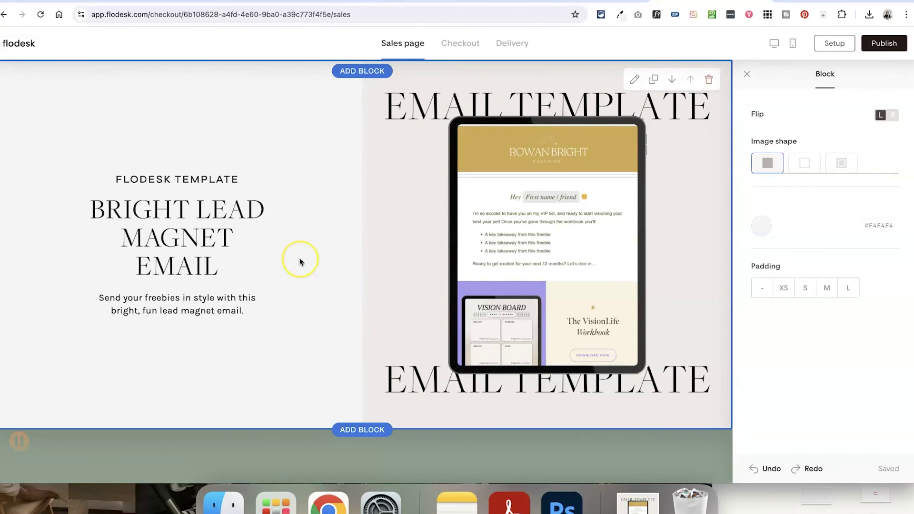
pyautogui.scroll(-1, 300, 261)
pyautogui.scroll(-1, 300, 261)
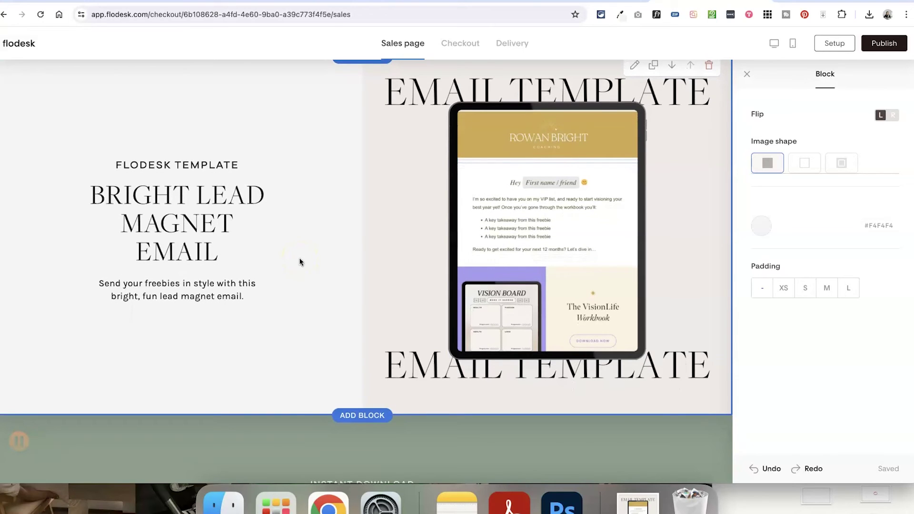
pyautogui.scroll(2, 300, 261)
pyautogui.scroll(-4, 299, 261)
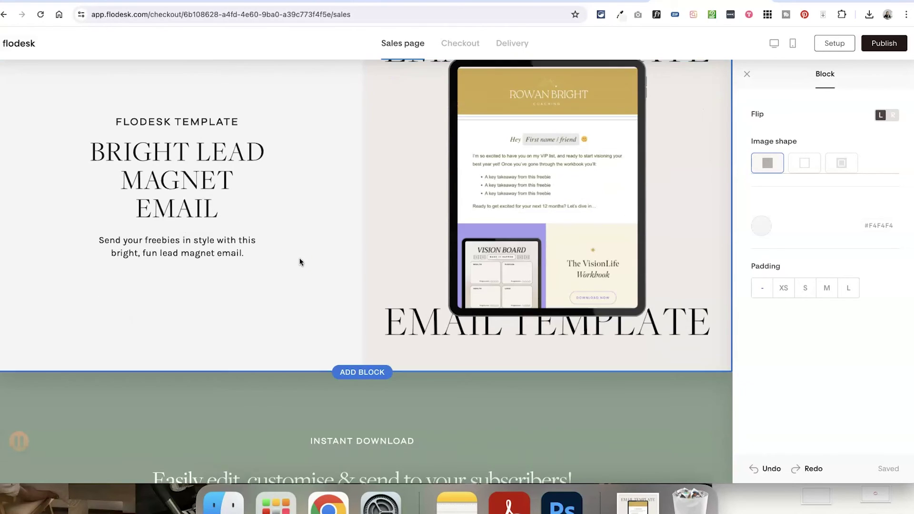
pyautogui.click(270, 307)
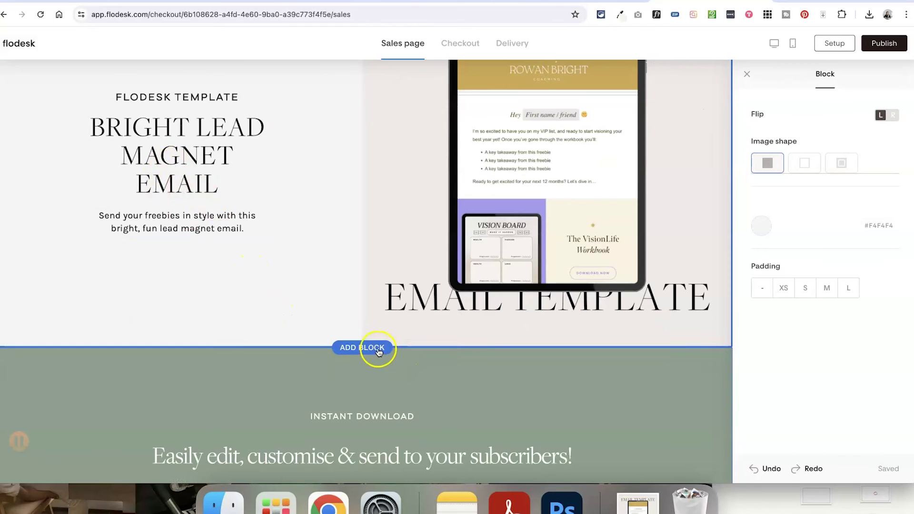
pyautogui.scroll(-7, 377, 350)
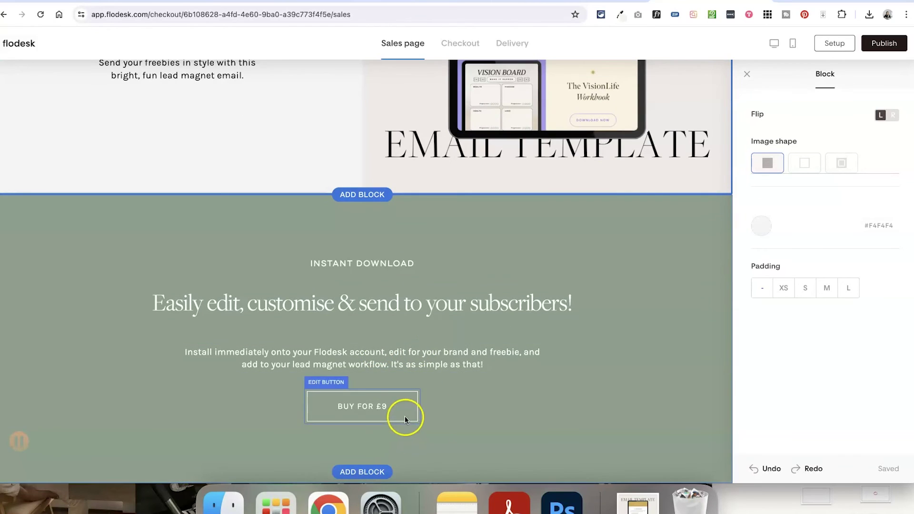
pyautogui.scroll(10, 581, 297)
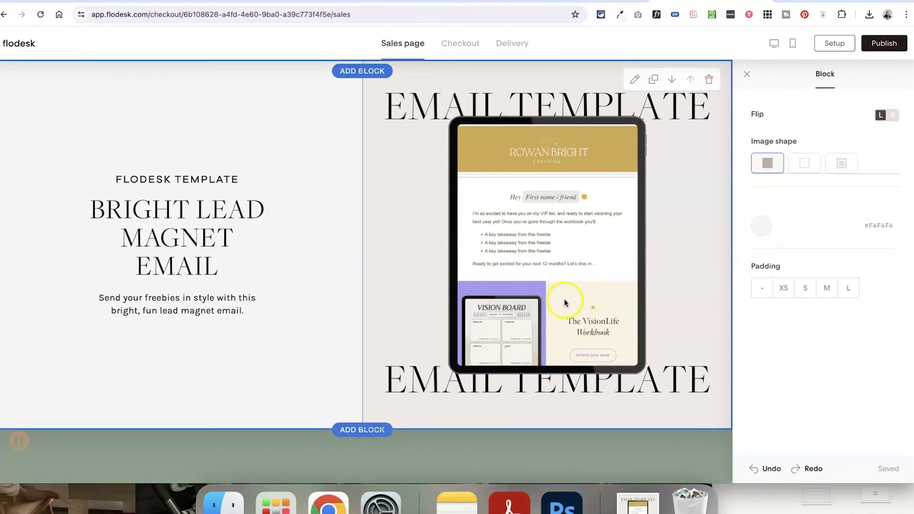
# Set EMAIL TEMPLATE.png as the product image in the product setup.
pyautogui.click(831, 47)
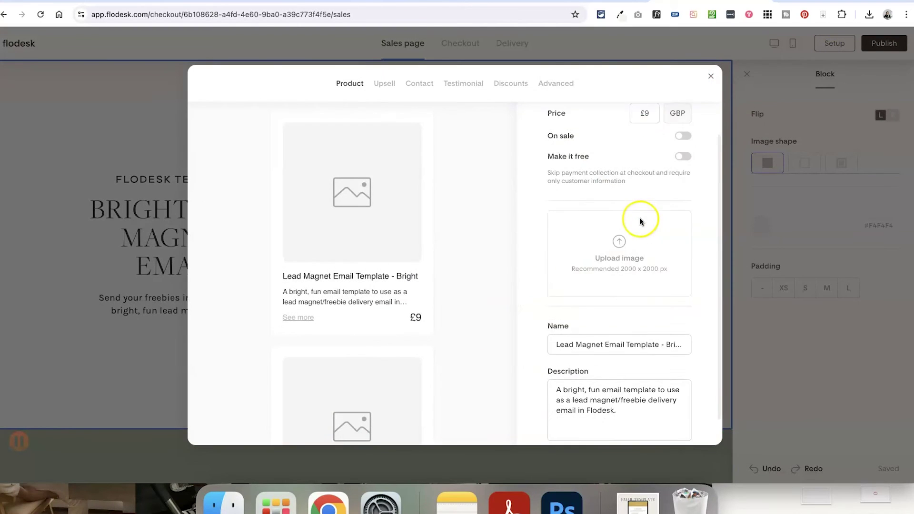
pyautogui.scroll(-2, 641, 219)
pyautogui.click(614, 230)
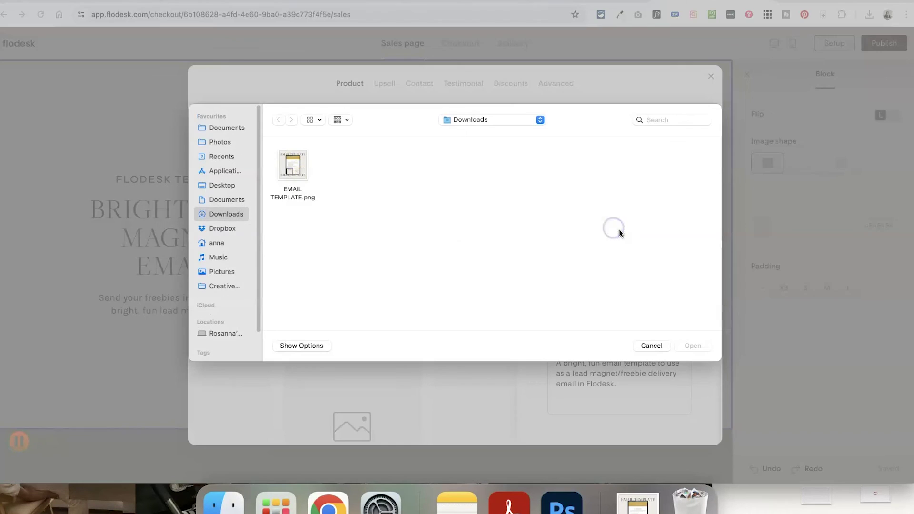
pyautogui.click(292, 167)
pyautogui.click(691, 345)
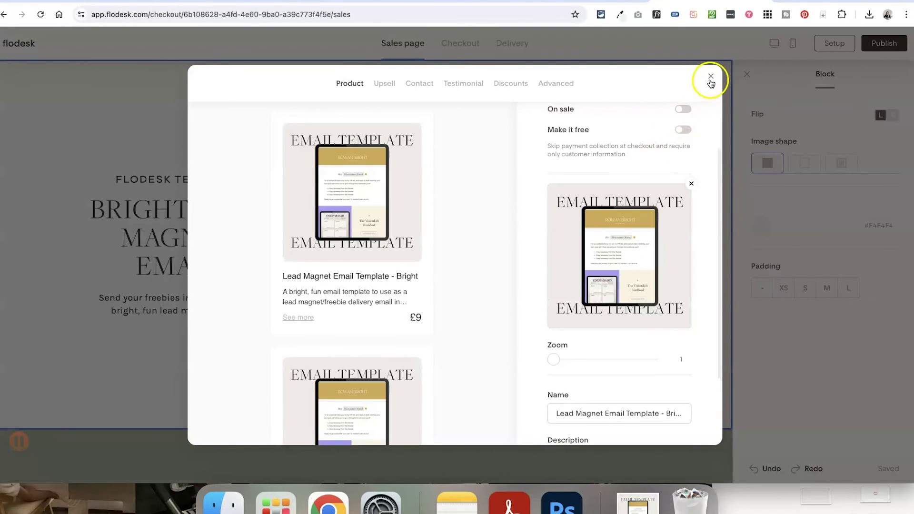
# Check the Contact and Discounts settings, then preview the checkout page with the mockup.
pyautogui.click(421, 83)
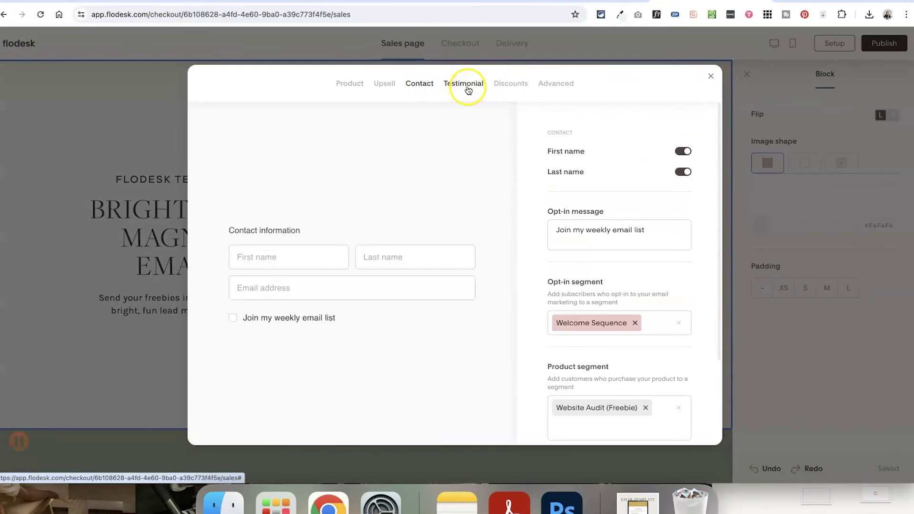
pyautogui.click(510, 84)
pyautogui.click(709, 79)
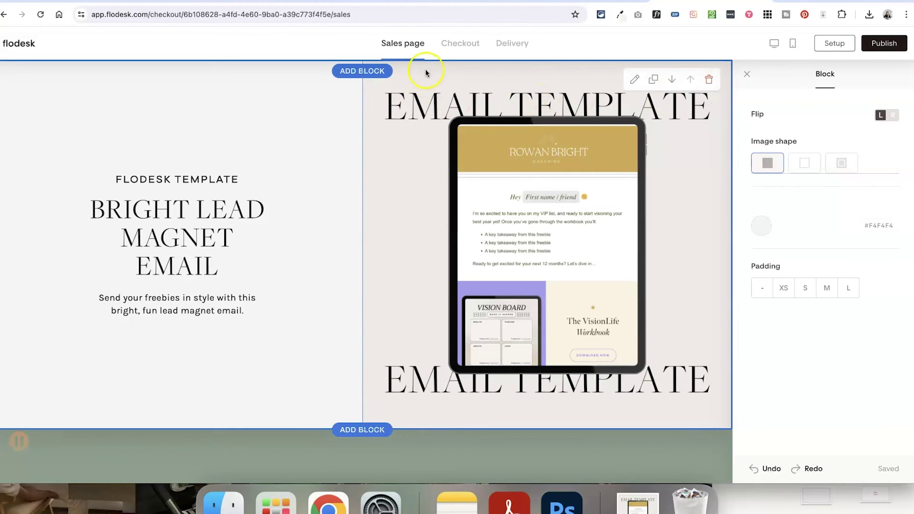
pyautogui.click(461, 44)
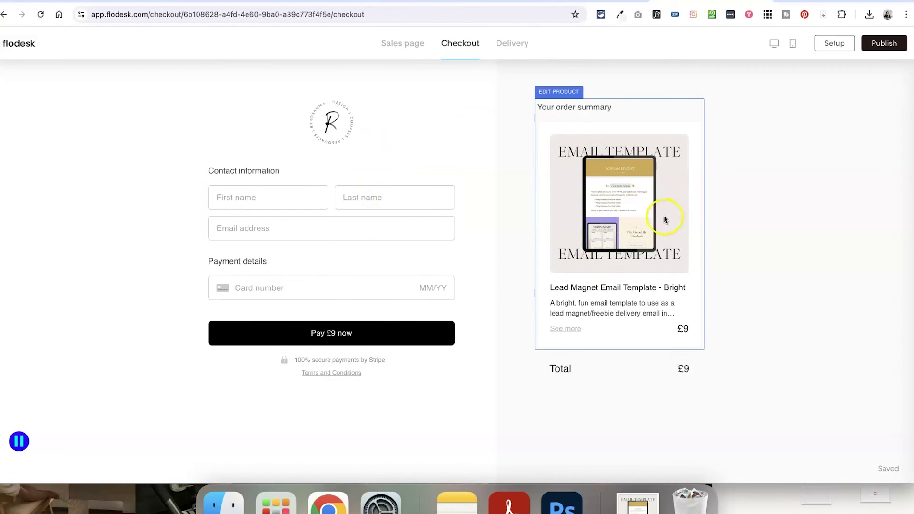
# Bring up the Delivery thank-you page and its page settings.
pyautogui.click(512, 46)
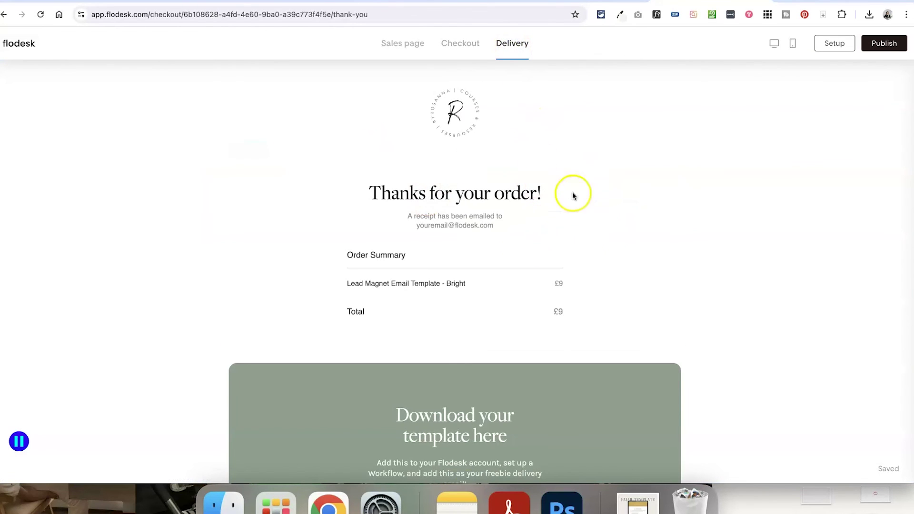
pyautogui.scroll(-3, 560, 305)
pyautogui.click(357, 302)
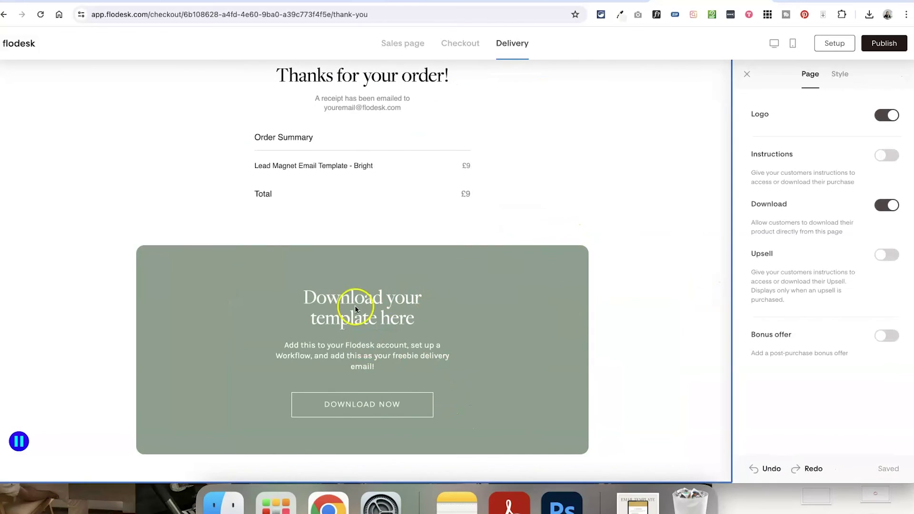
pyautogui.moveTo(845, 230); pyautogui.dragTo(847, 230)
pyautogui.click(846, 231)
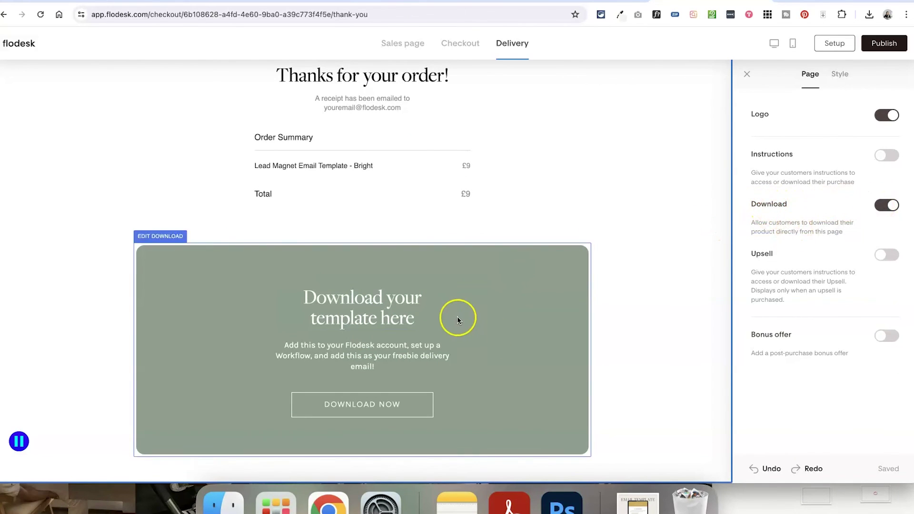
# Link the DOWNLOAD NOW button's file download to the shared template URL.
pyautogui.click(416, 399)
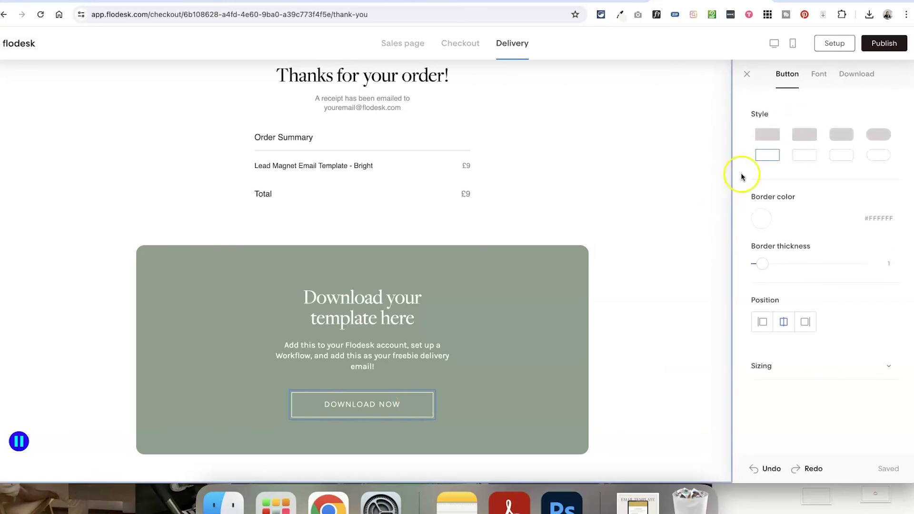
pyautogui.click(853, 76)
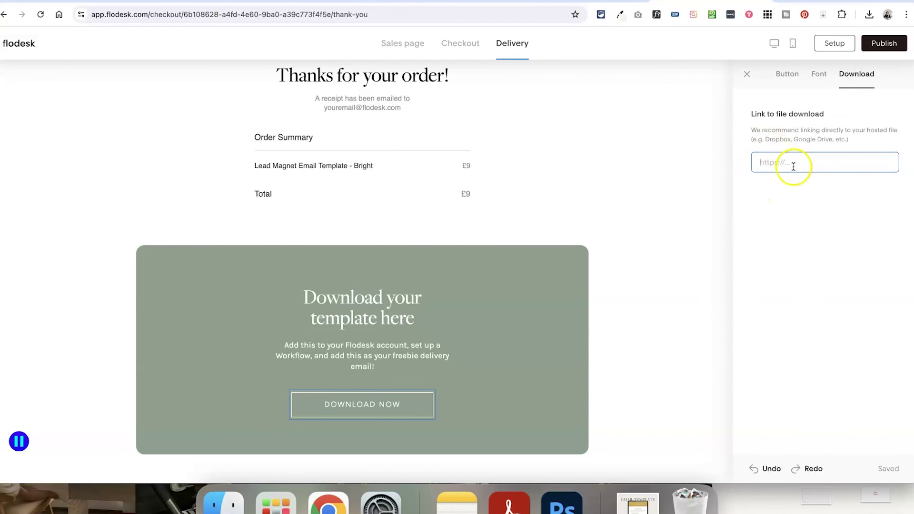
pyautogui.moveTo(784, 160); pyautogui.dragTo(735, 167)
pyautogui.click(807, 163)
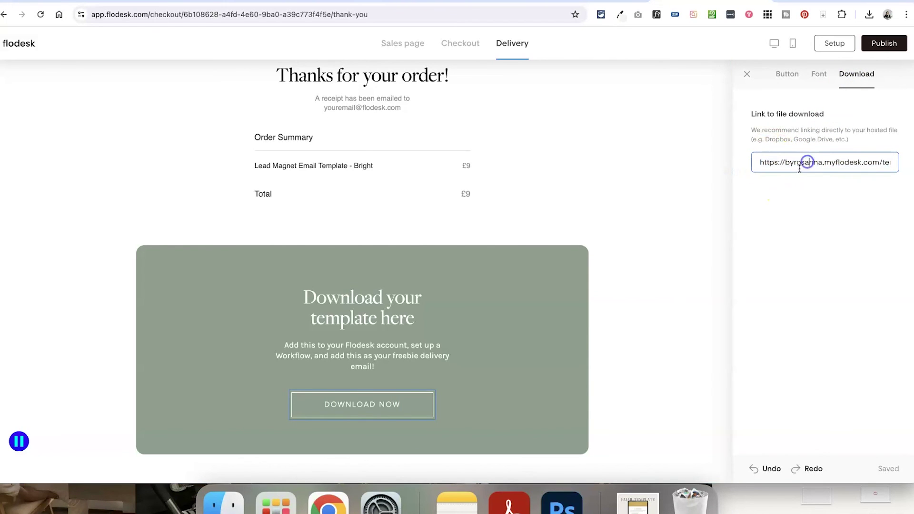